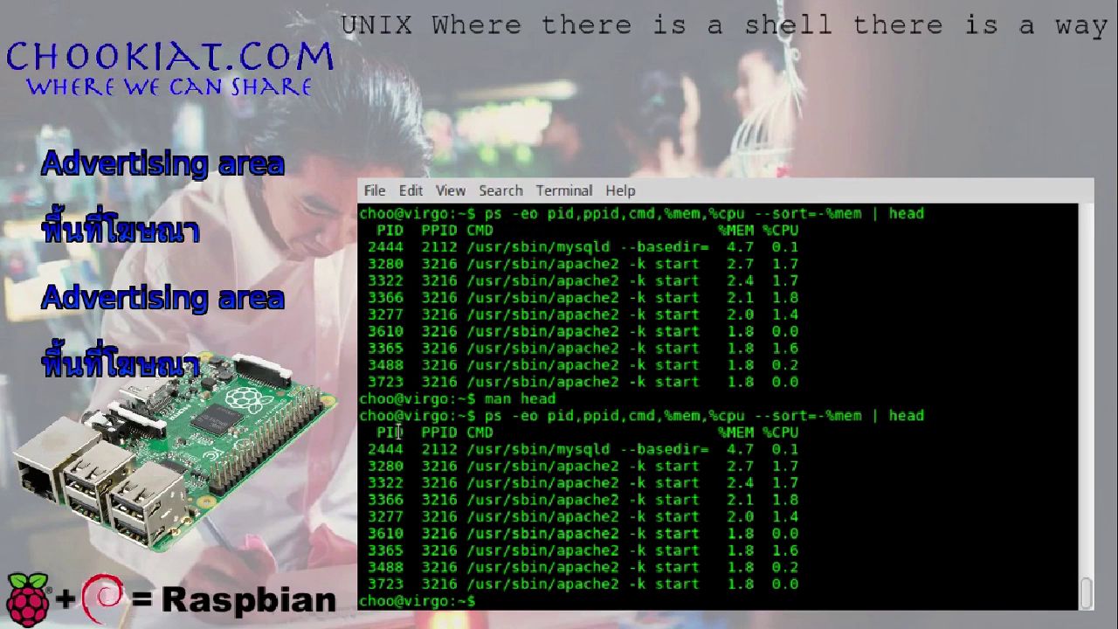
Highlight the parent PID of the mysqld process, which leads memory use at 4.7%.
drag(421, 433, 446, 587)
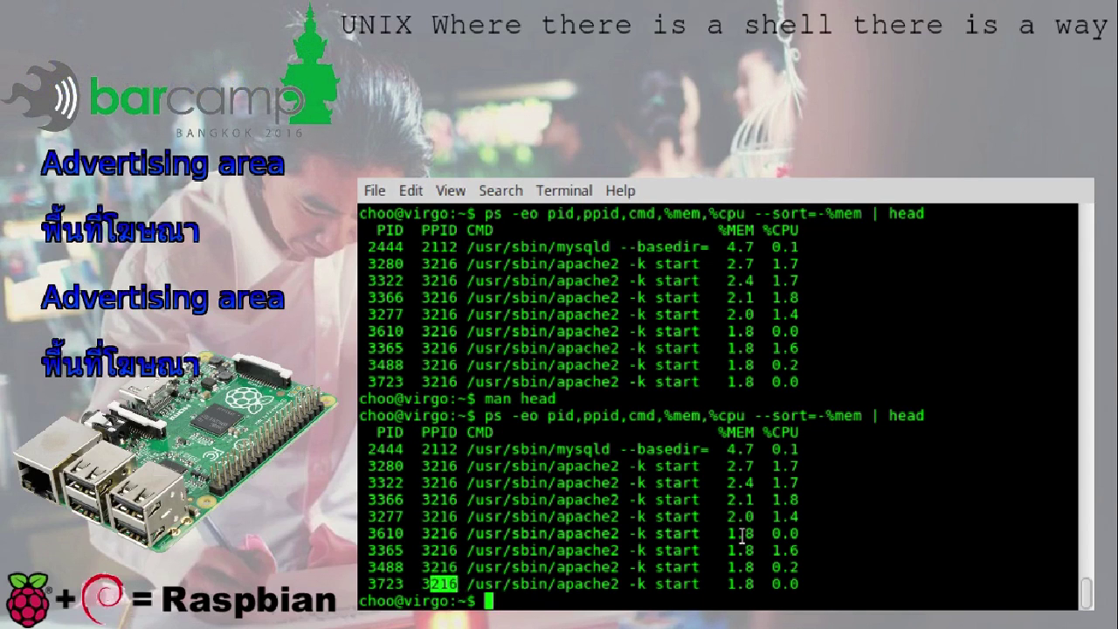
click(489, 458)
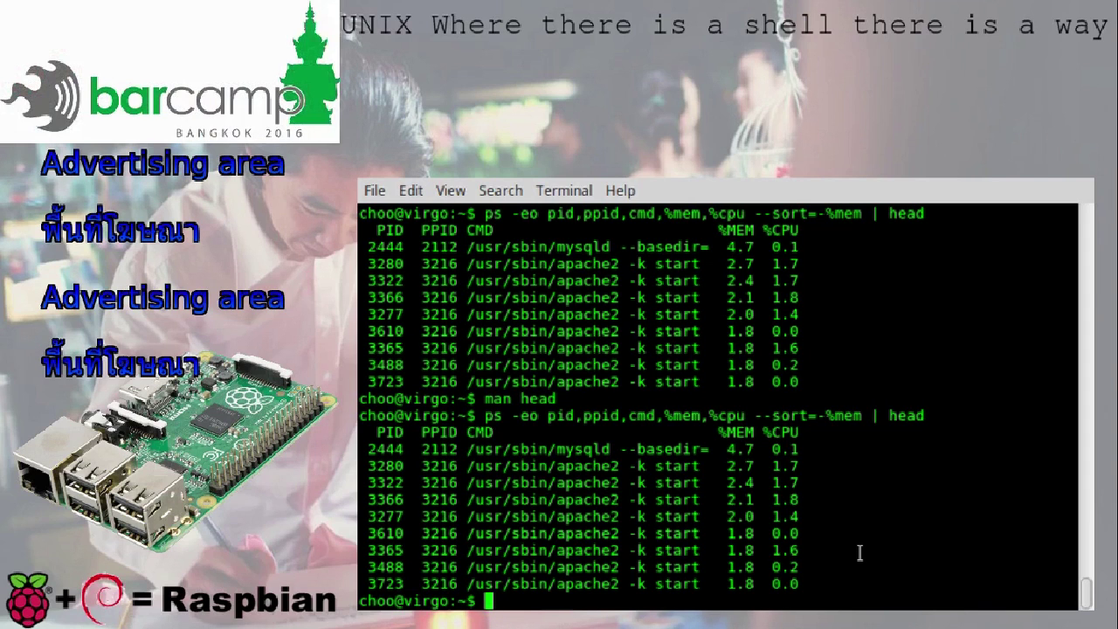
Enter the log folder and open error.log in less at its last lines, reopening it once.
text(cd log)
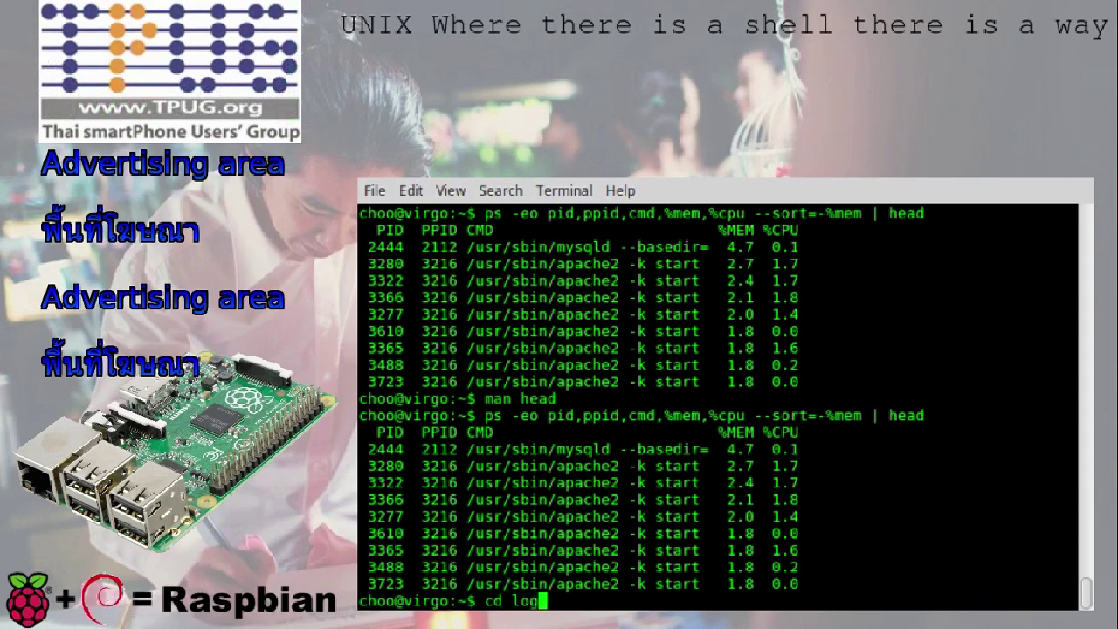
key(Return)
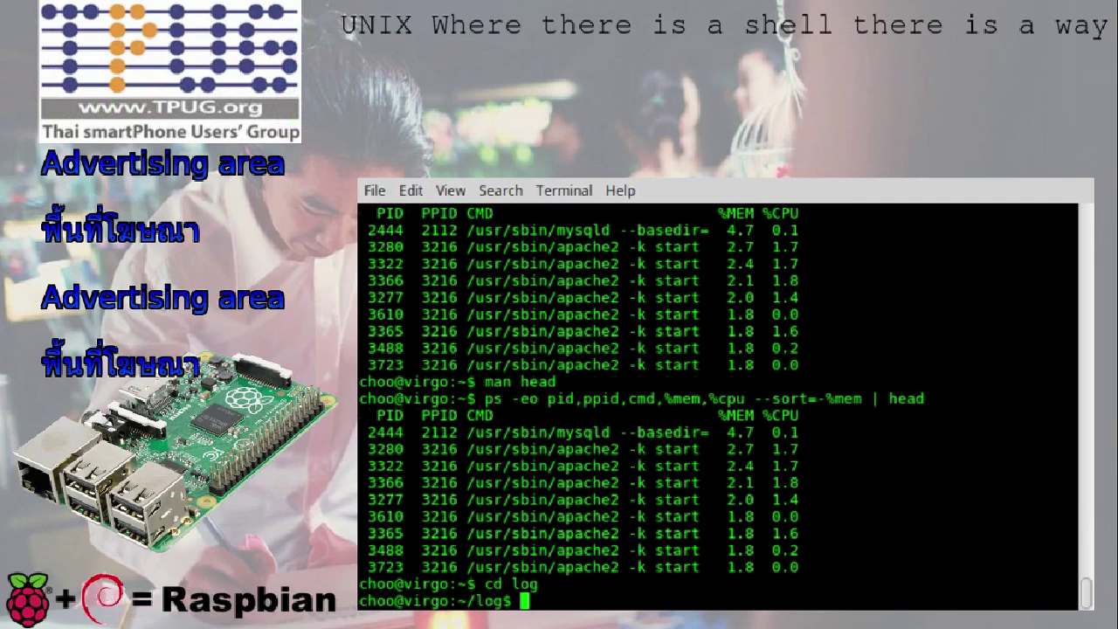
text(less error.log)
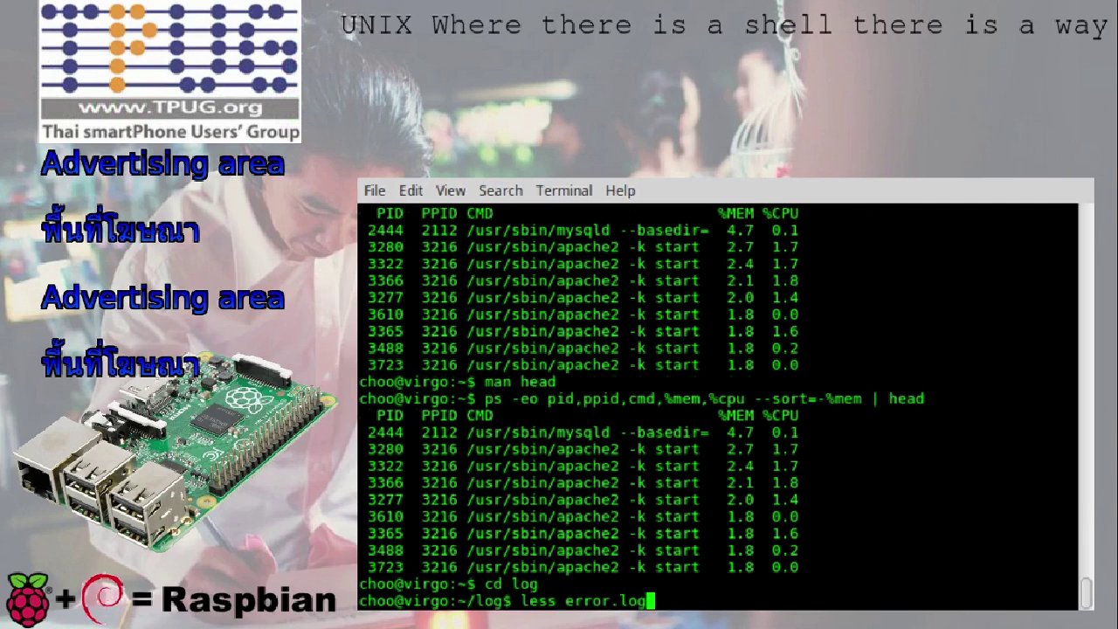
key(Return)
key(shift+g)
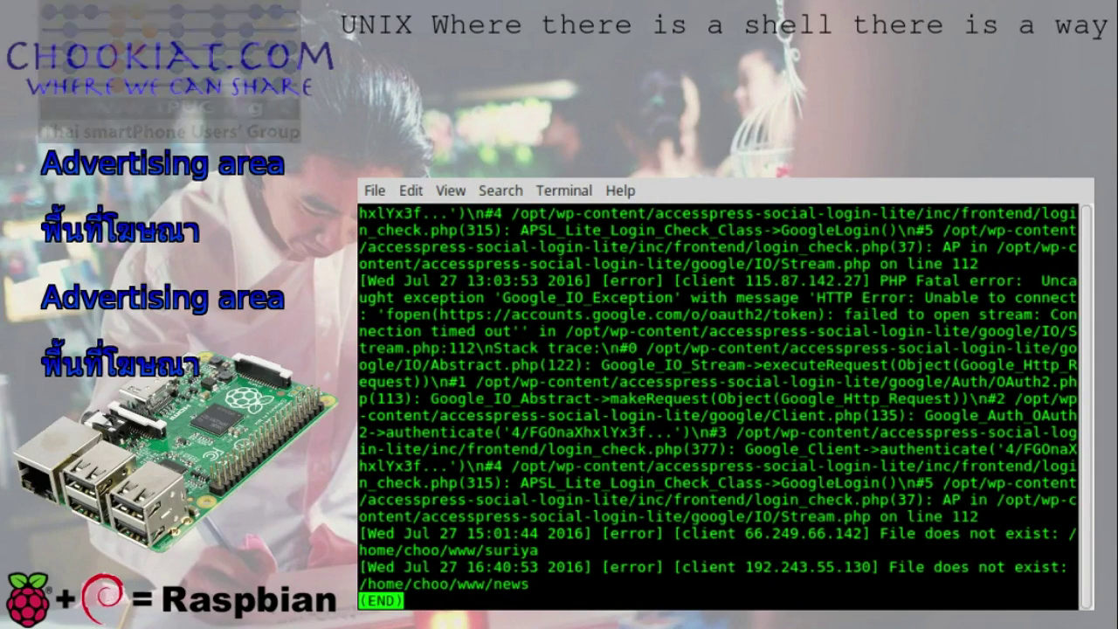
text(q)
text(less)
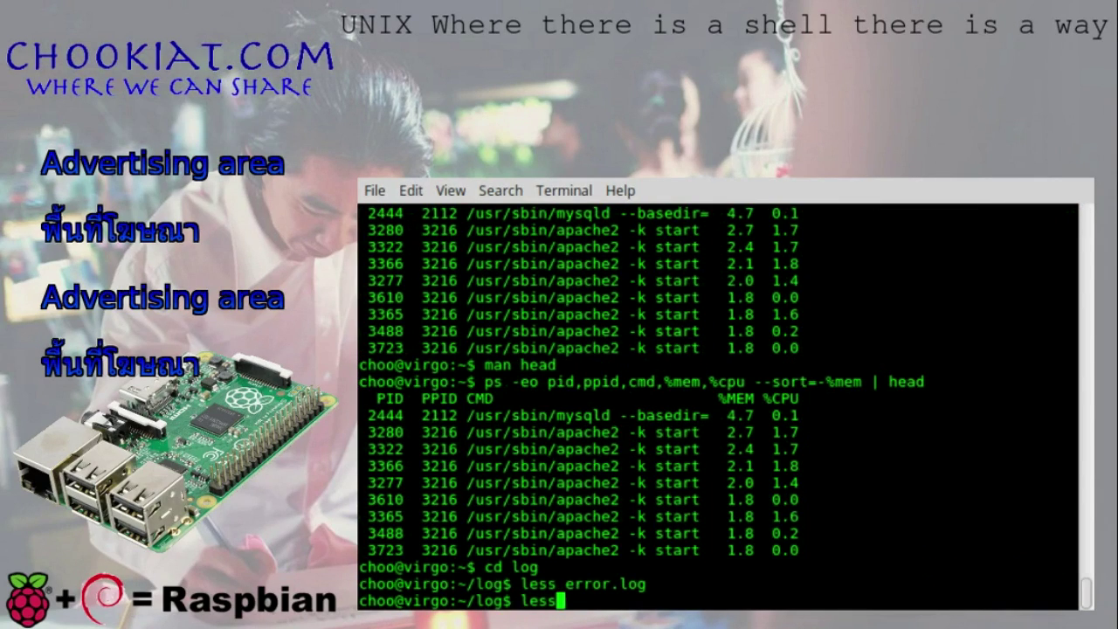
text( error.log)
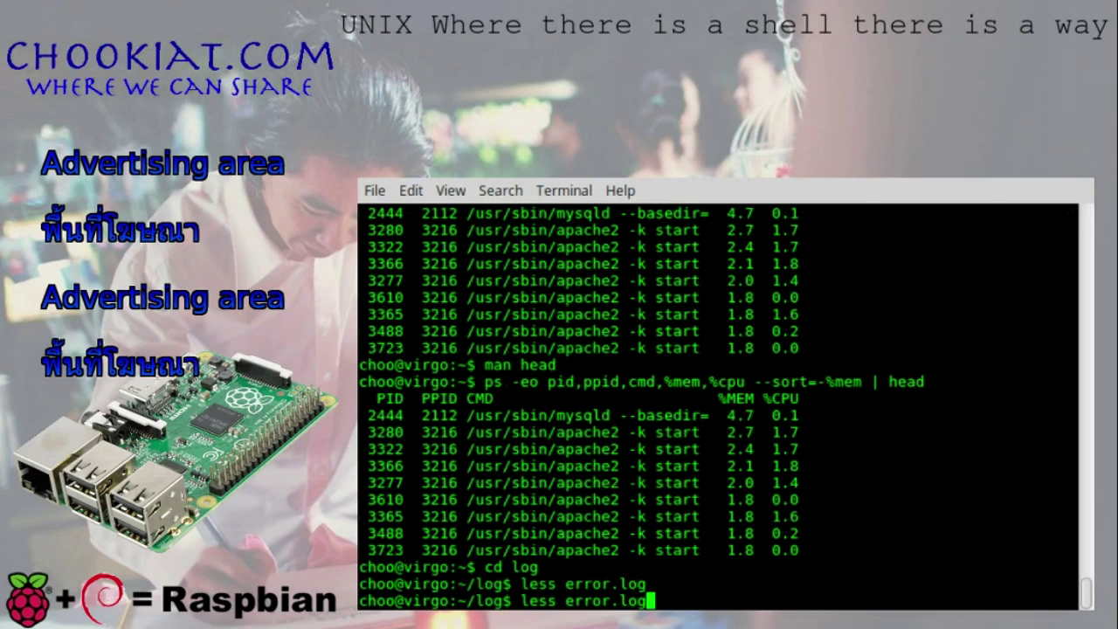
key(Return)
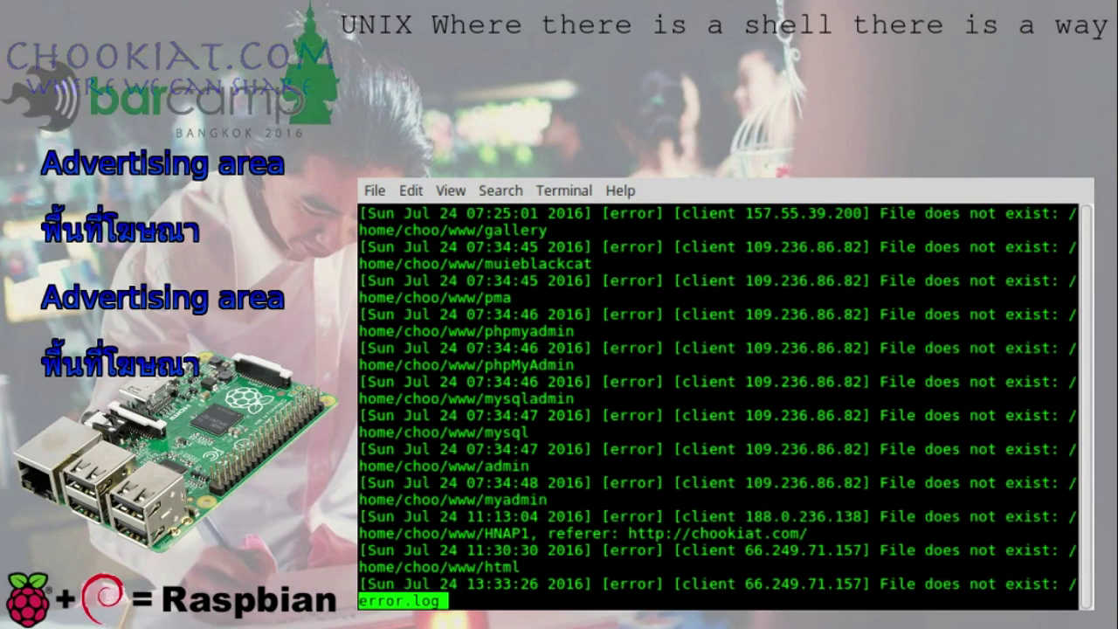
key(shift+g)
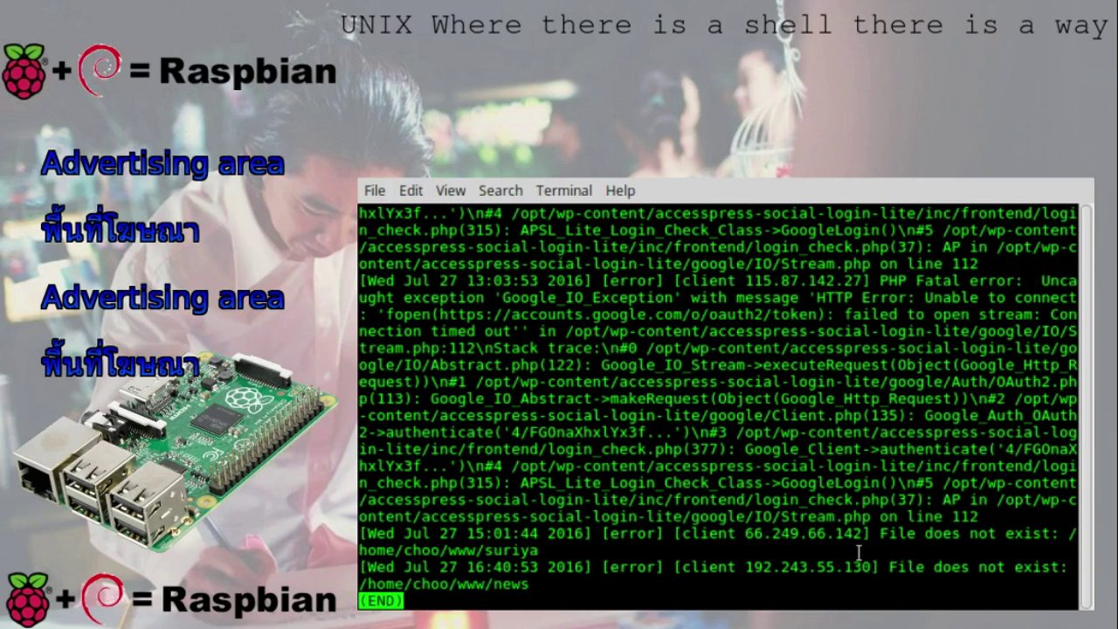
Highlight the last entry's timestamp, IP and missing /www/news and /www/suriya paths, then the PHP fatal error.
drag(441, 567, 547, 568)
drag(711, 568, 881, 567)
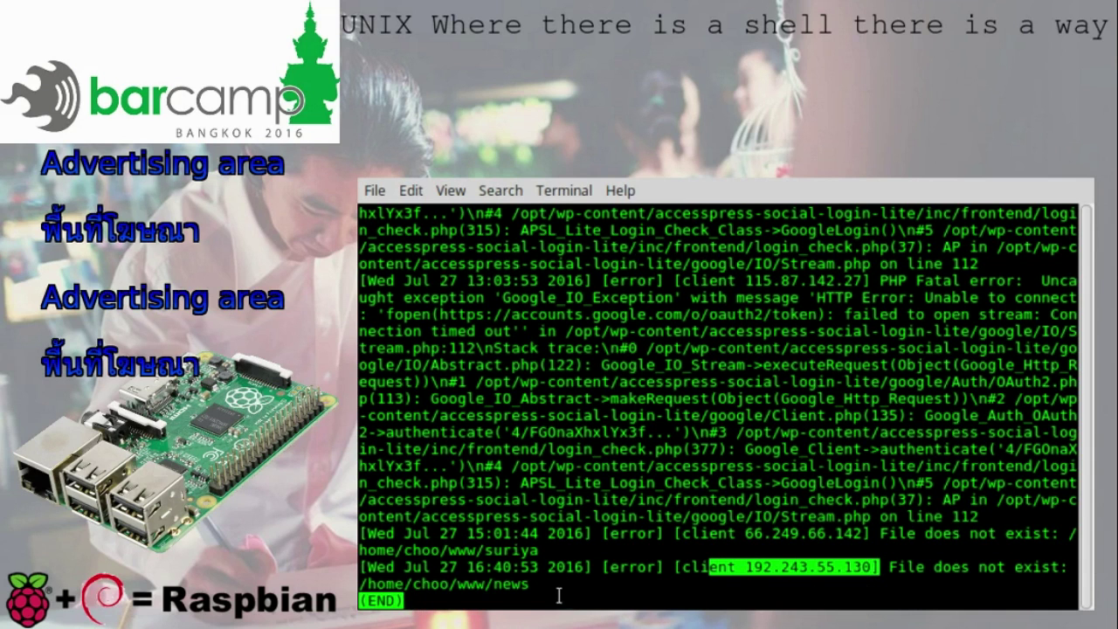
drag(558, 595, 448, 585)
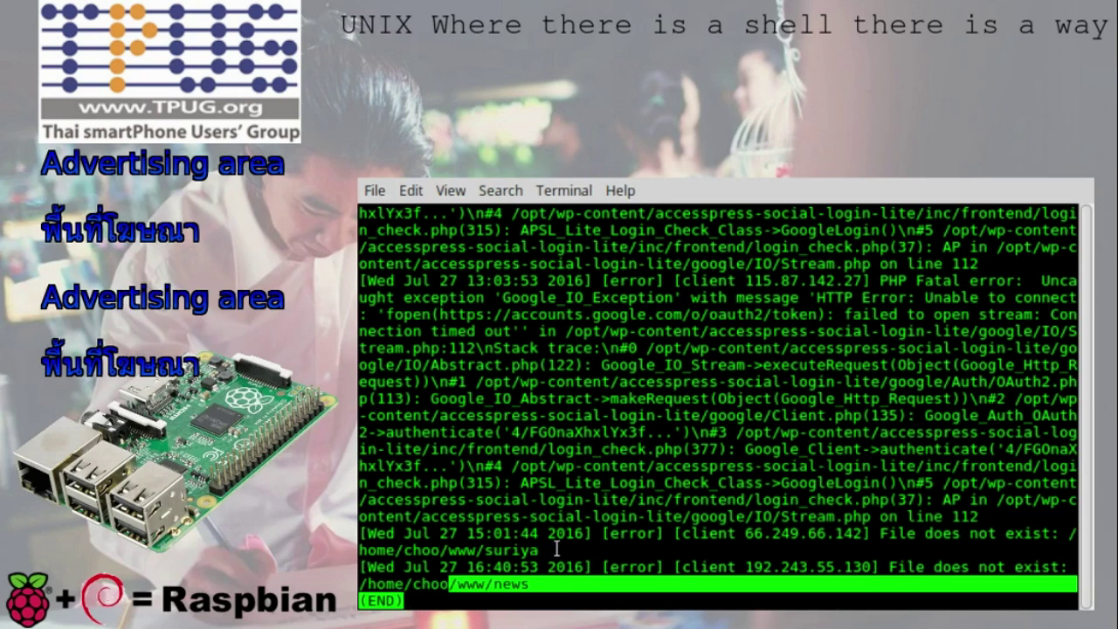
drag(556, 548, 442, 548)
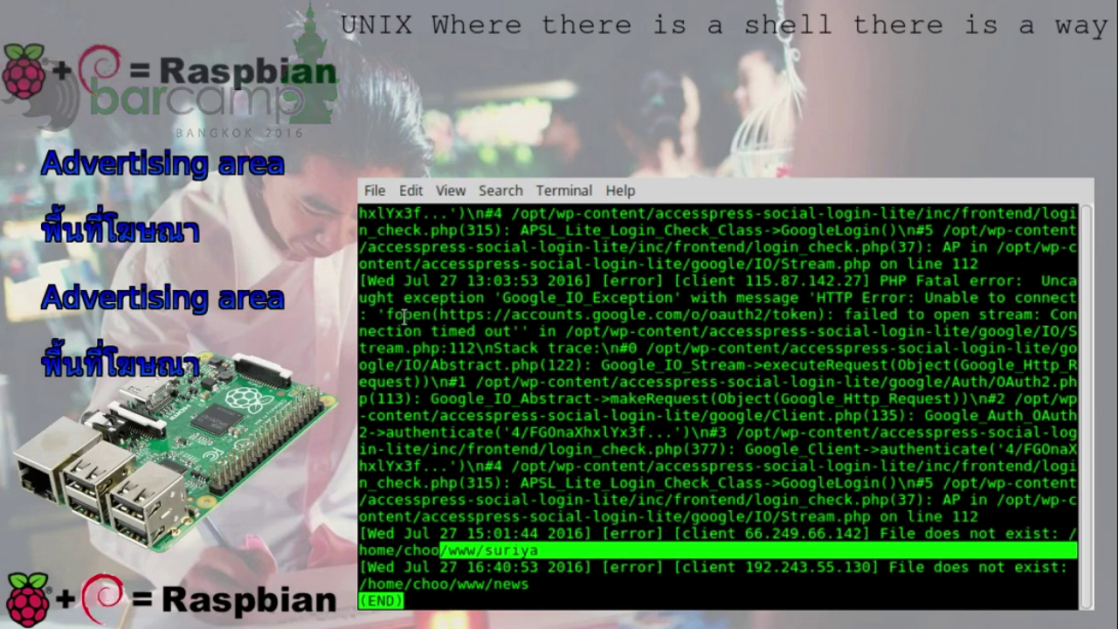
click(363, 281)
drag(363, 281, 988, 516)
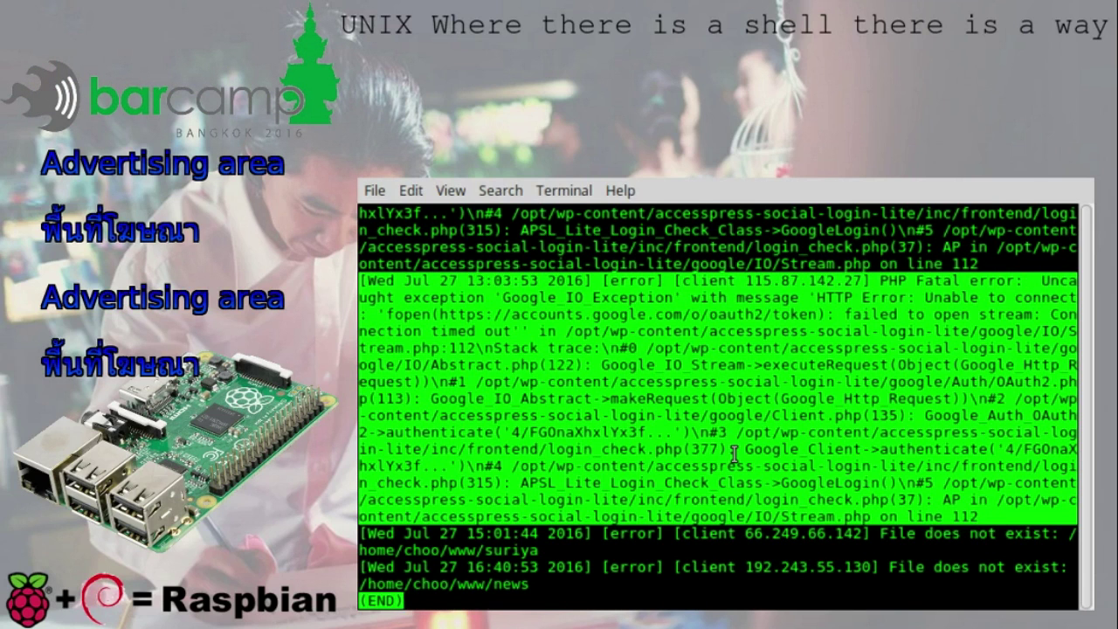
Quit less, go back up to the home directory and print the working directory.
key(q)
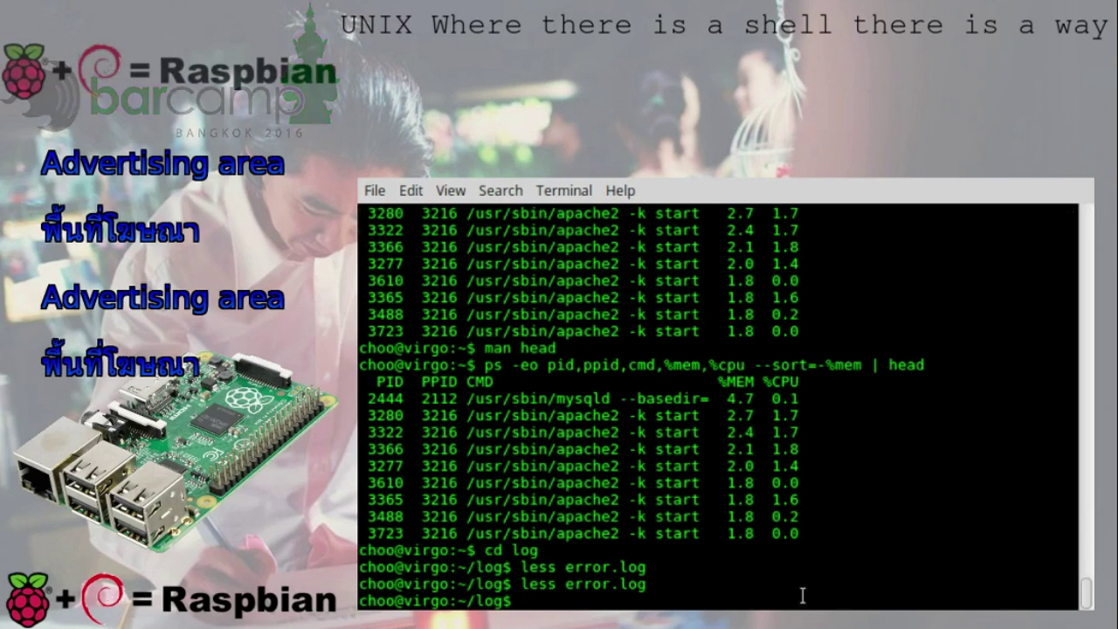
text(cd ..)
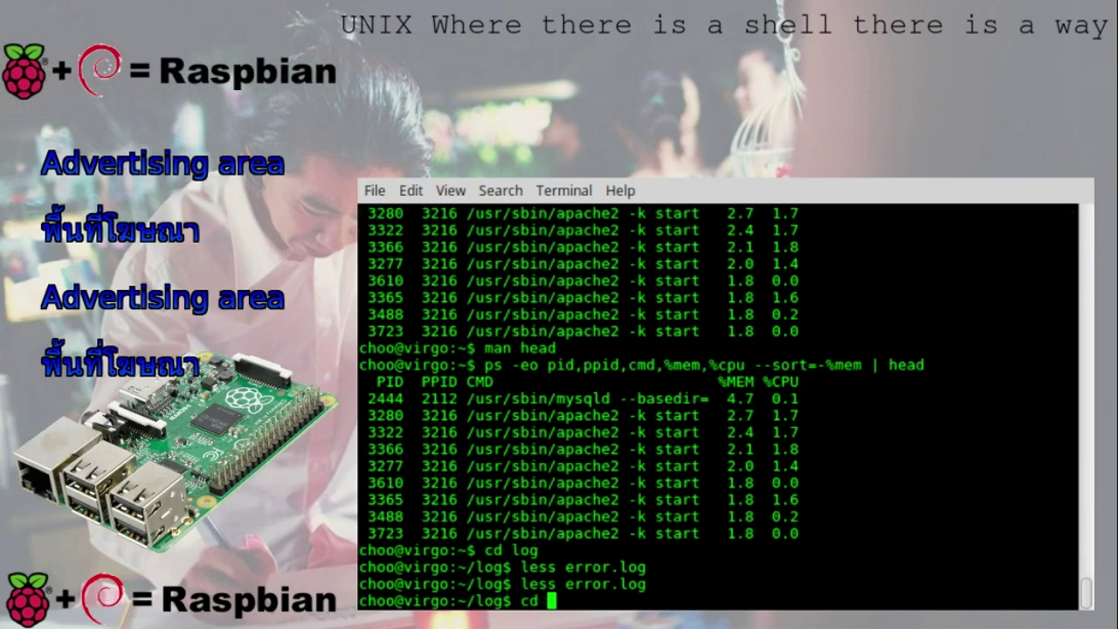
key(Return)
text(pwd)
key(Return)
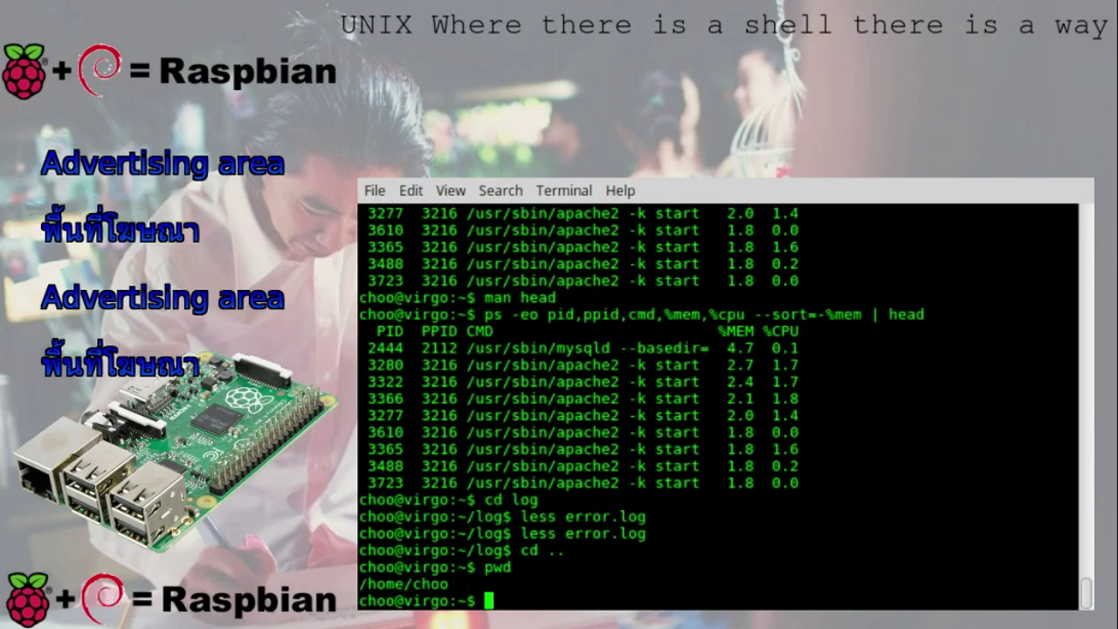
List the sw folder in long human-readable format, showing the wp442–wp453.tgz archives.
text(cd sw)
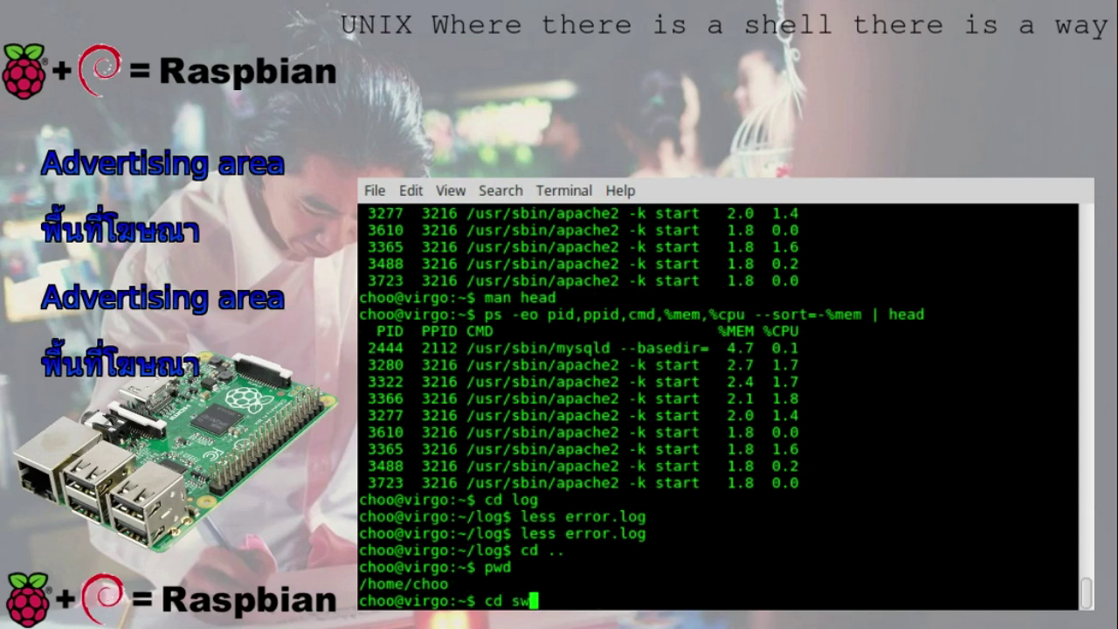
key(Return)
text(ls -lh)
key(Return)
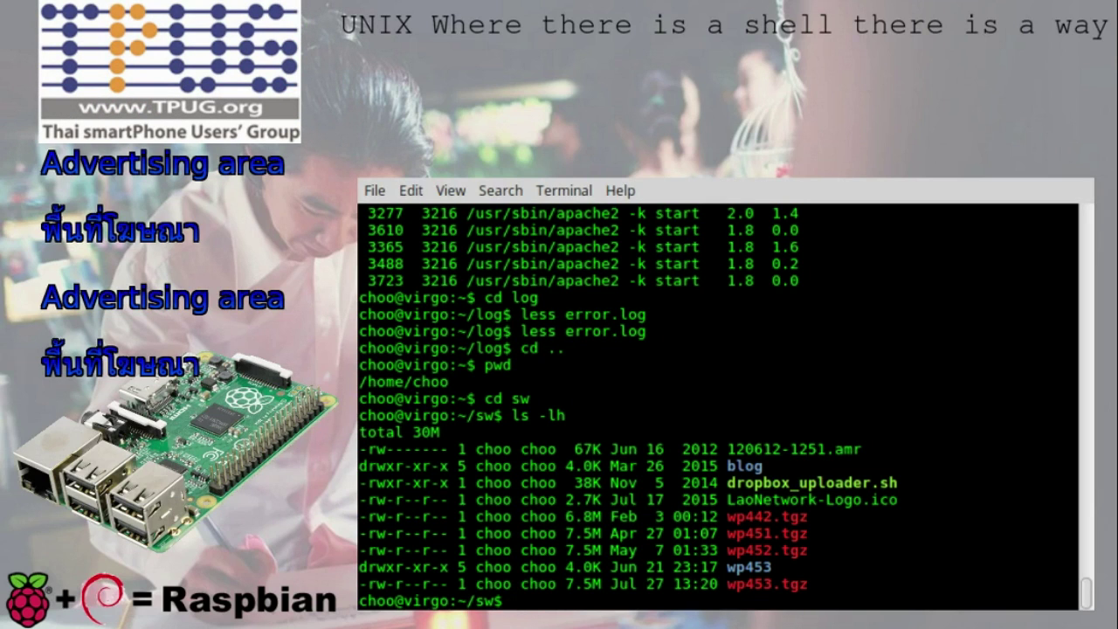
List /opt/wp-content/ in long format, showing root-owned folders from accesspress-social-login-lite to wp-maintenance-mode.
text(ls -l)
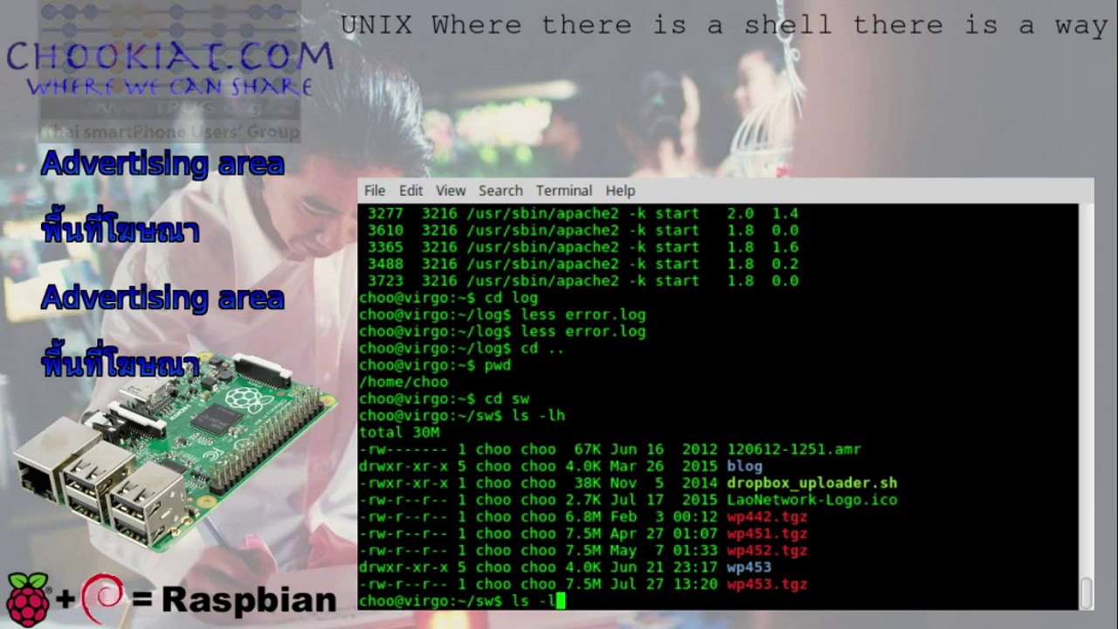
text(h /opt)
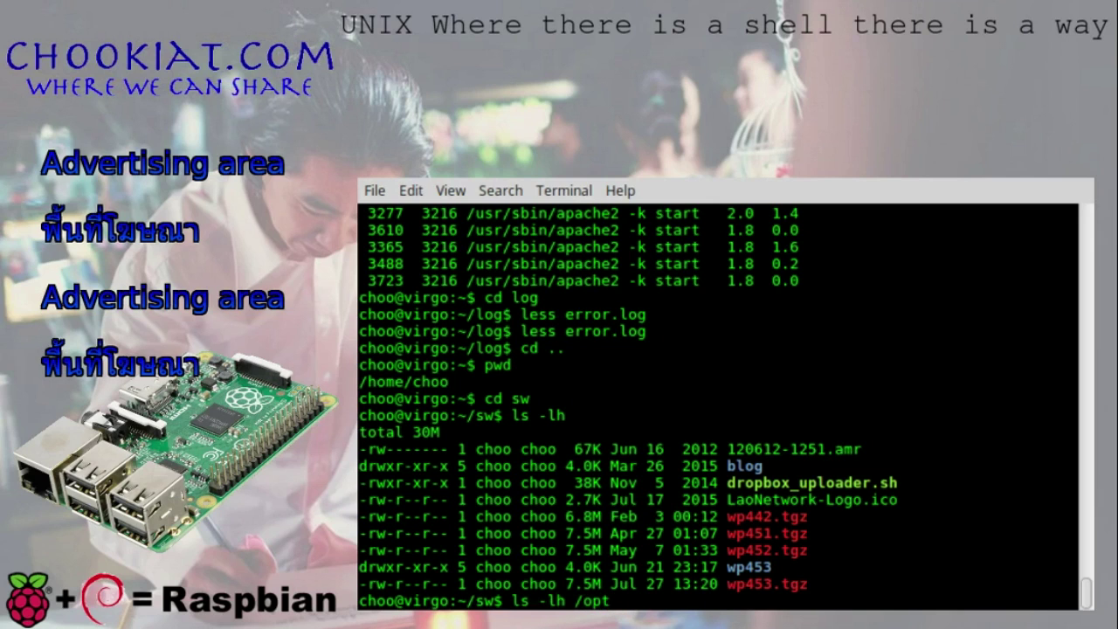
text(/wp)
key(Tab)
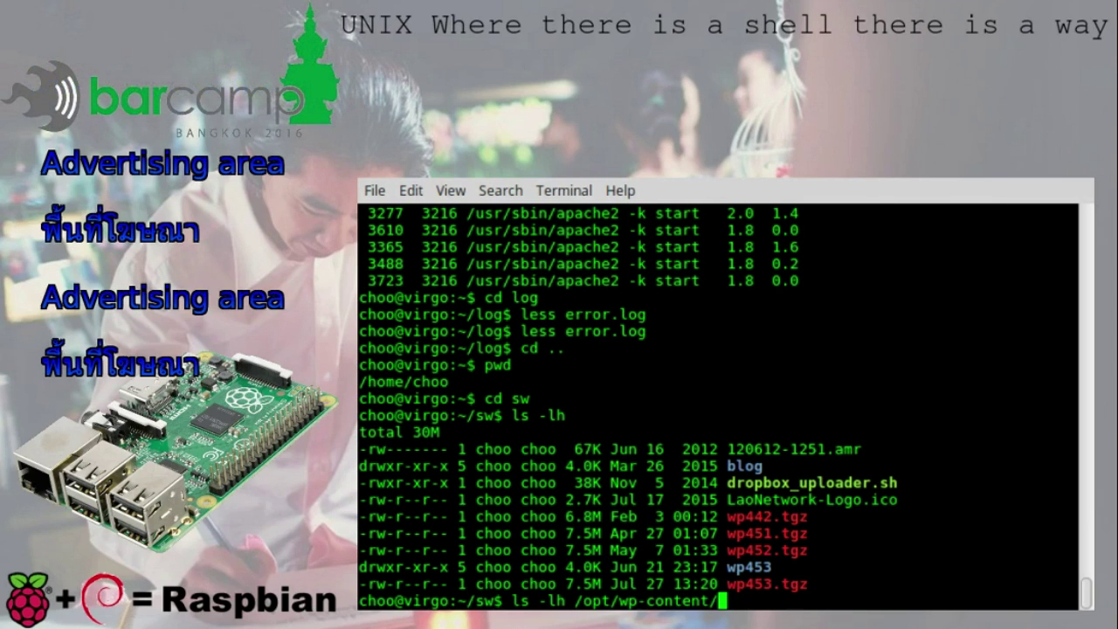
key(Return)
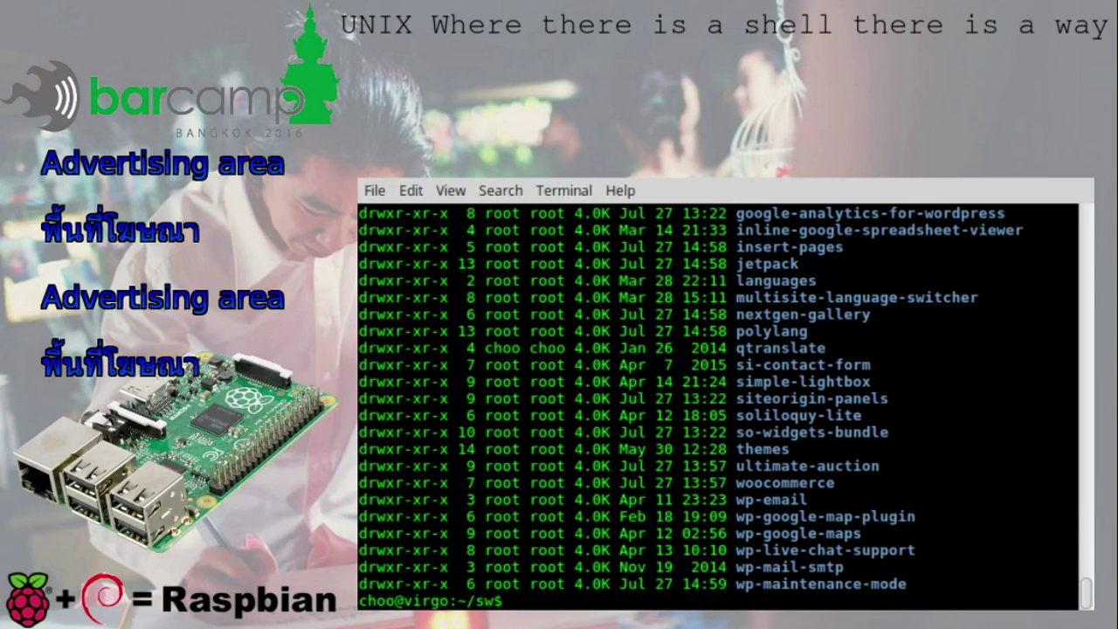
scroll(874, 302, up, 5)
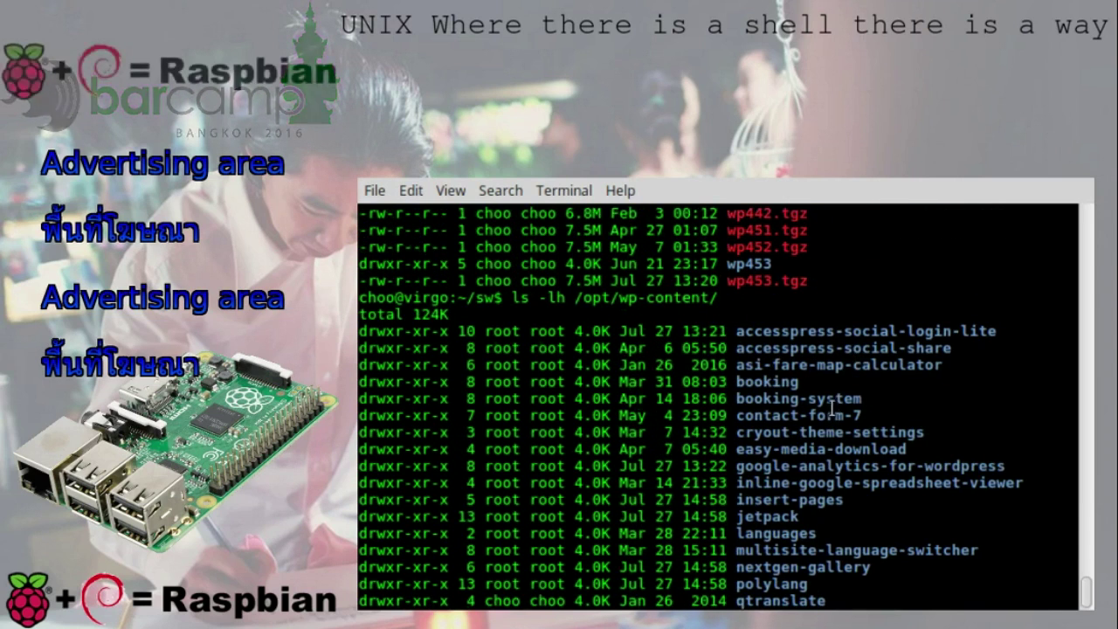
scroll(825, 426, down, 5)
List the shared /opt/wp-content/themes folder in long format.
text(ls -lh /opt/wp-content/t)
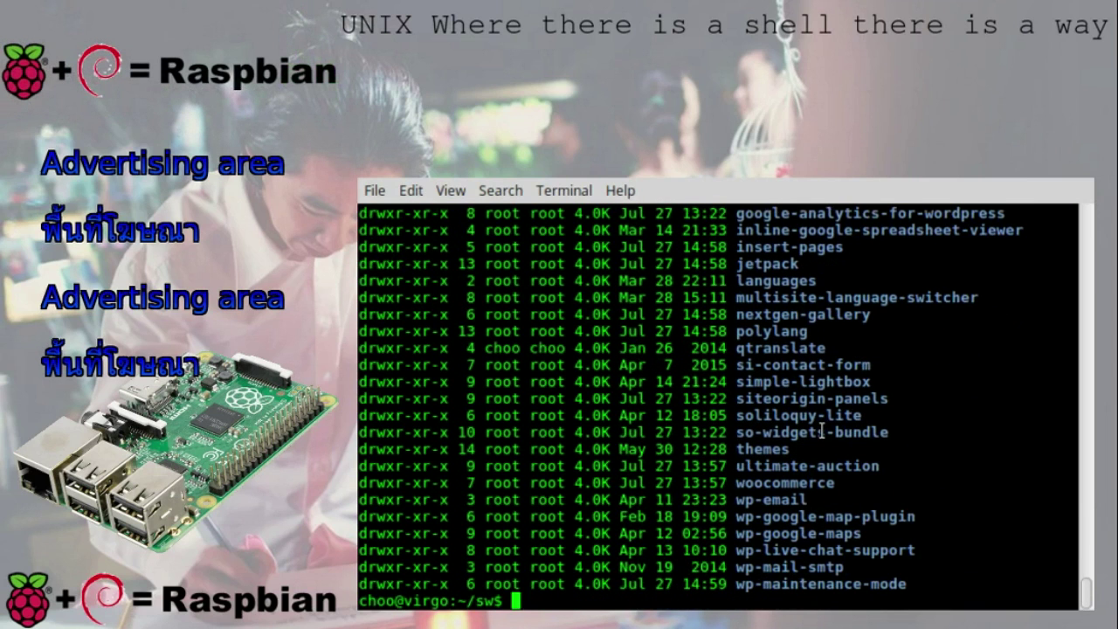
key(Tab)
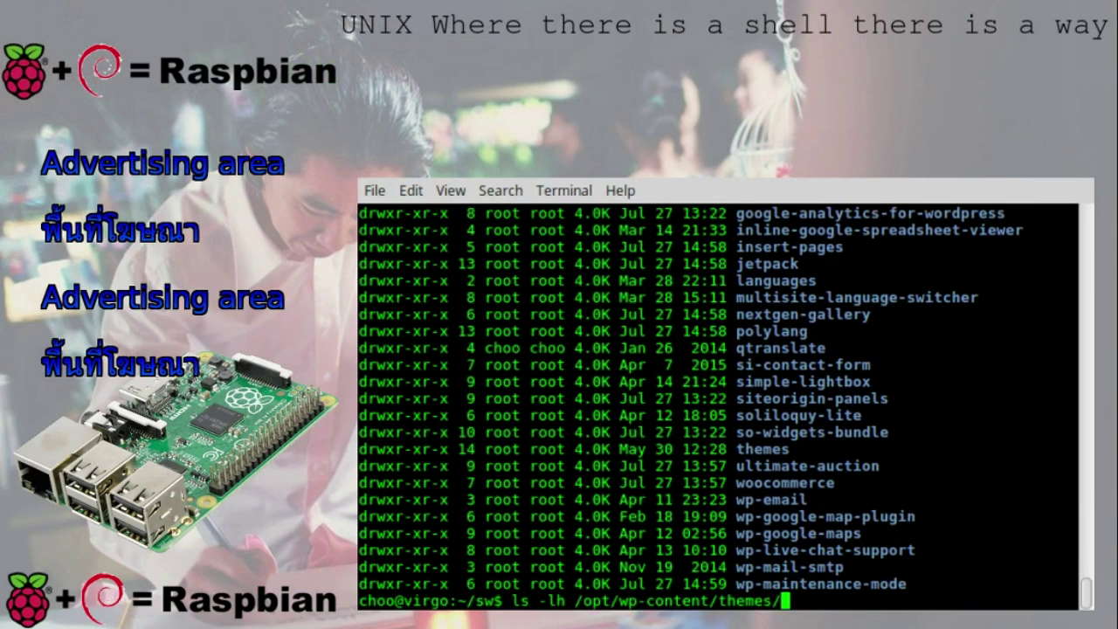
key(Return)
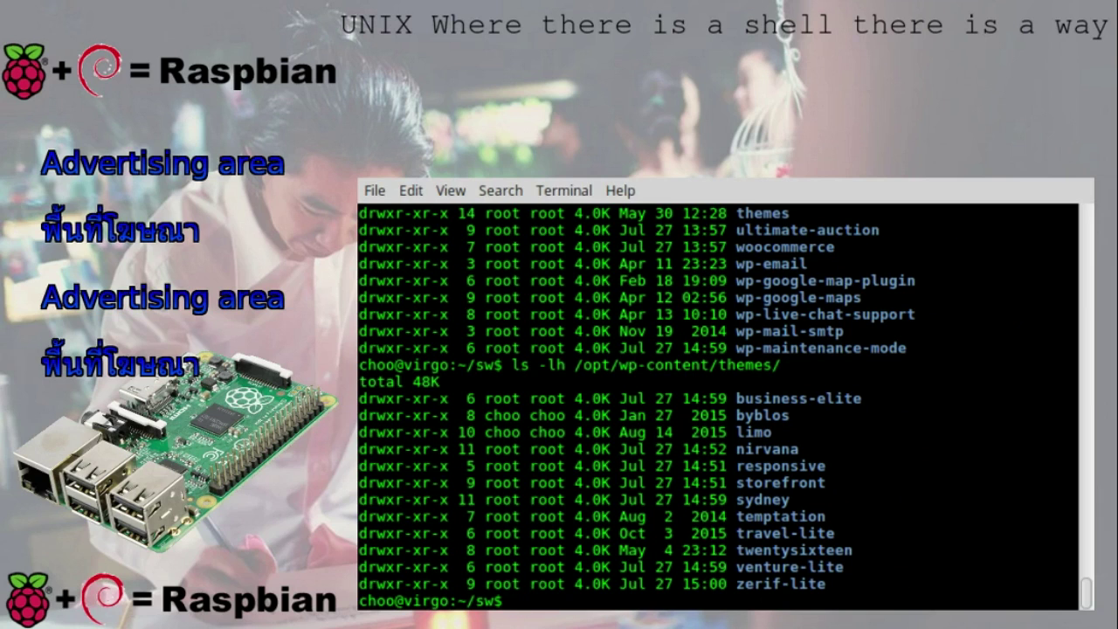
Move into the beta site's wp-content folder via ../www/beta/.
text(c)
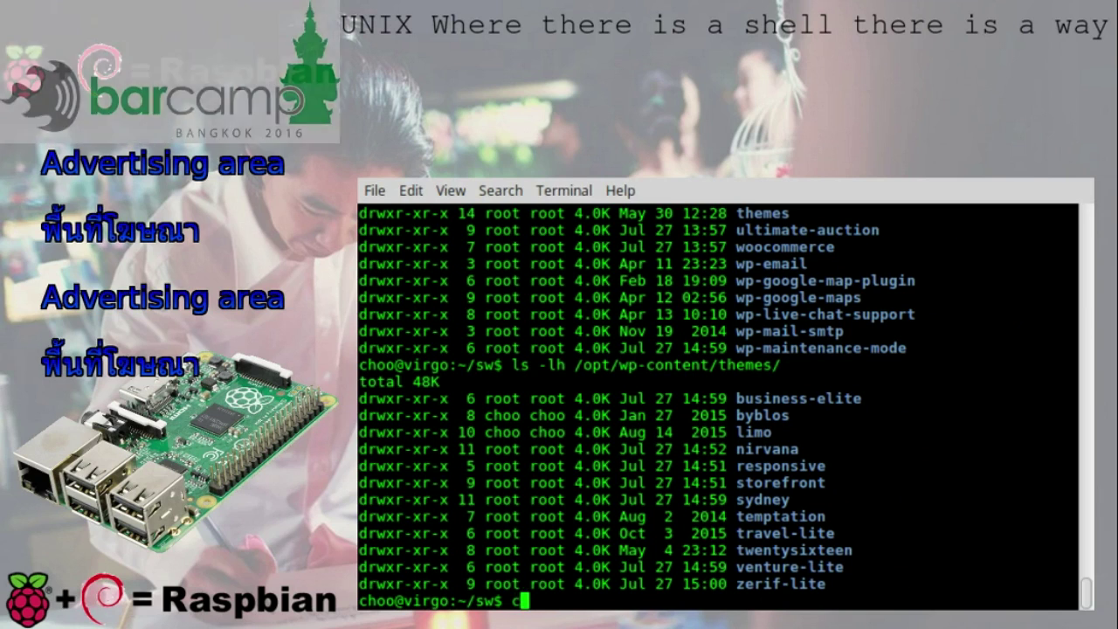
text(d ../www/)
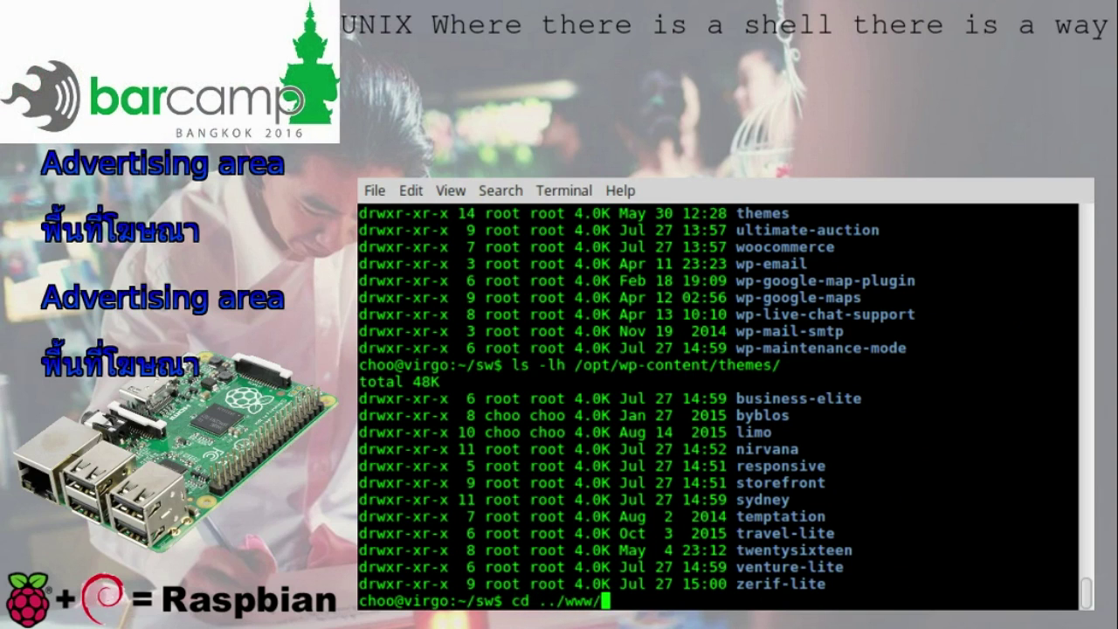
text(beta/)
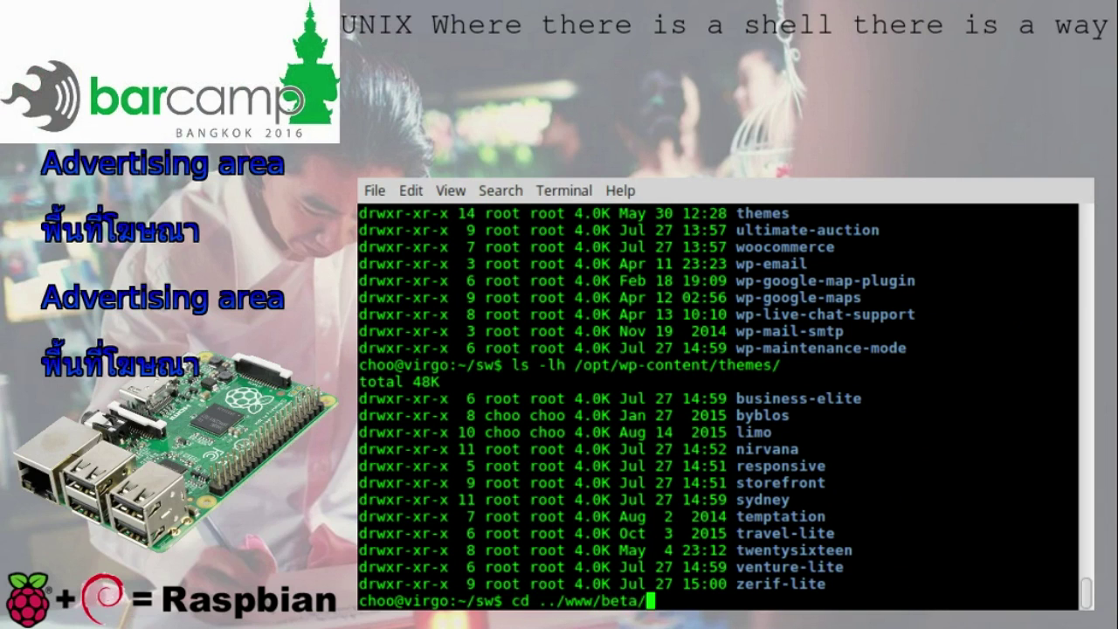
key(Return)
text(cd wp-content/)
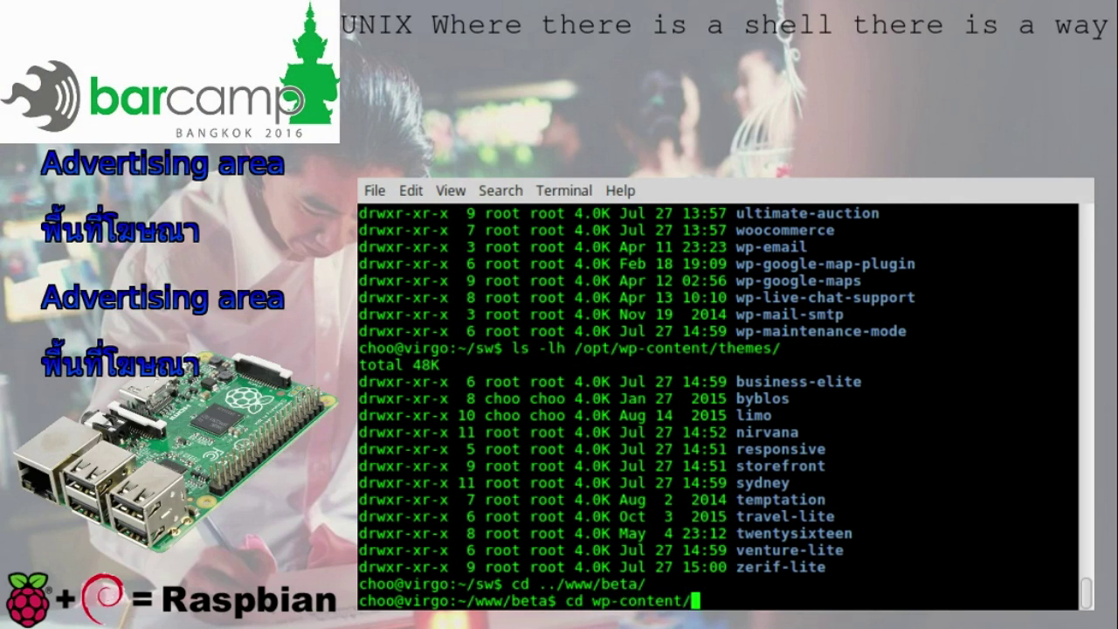
key(Return)
Enter themes/ and list it, showing storefront symlinked to /opt/wp-content/themes/storefront/.
text(ls -)
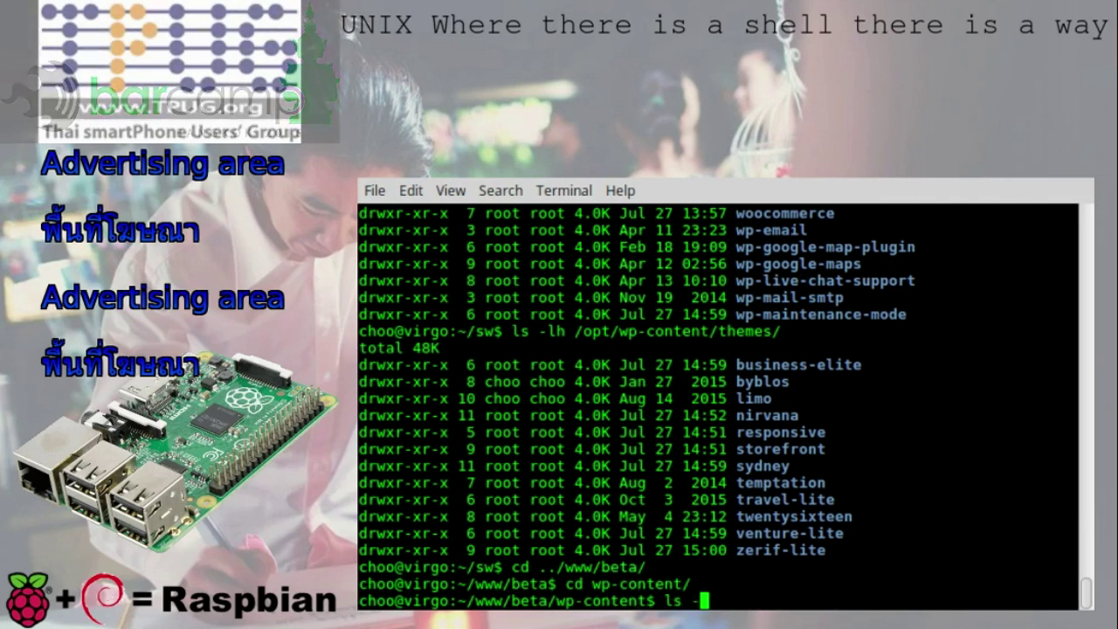
key(BackSpace)
key(BackSpace)
key(BackSpace)
key(BackSpace)
text(cd plug)
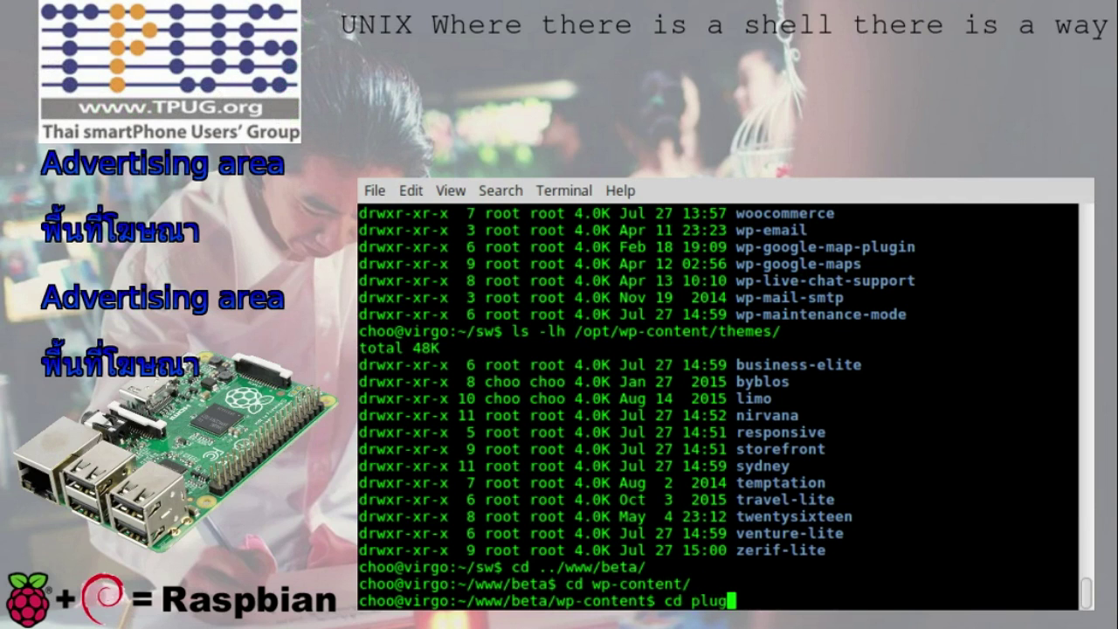
key(BackSpace)
key(BackSpace)
key(BackSpace)
key(BackSpace)
text(themes/)
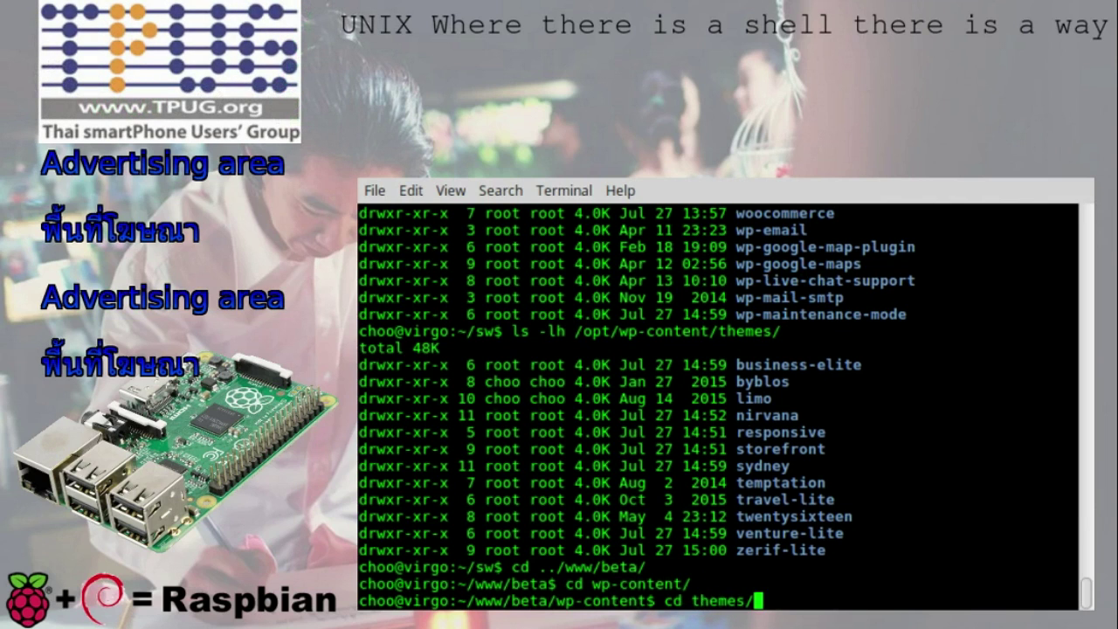
key(Return)
text(ls -lh)
key(Return)
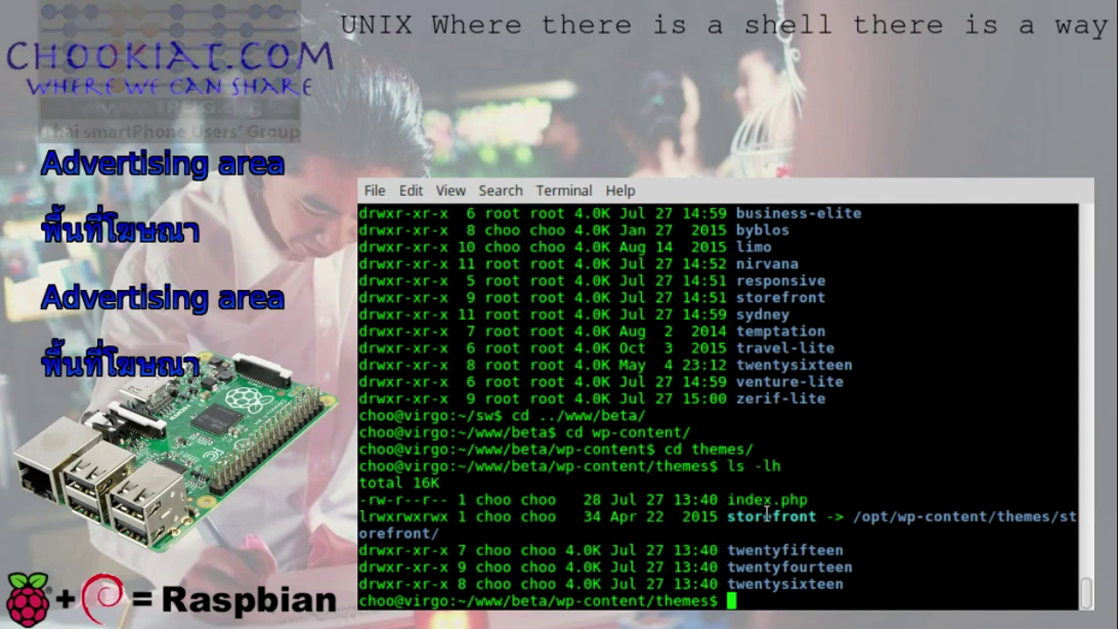
drag(763, 516, 1045, 512)
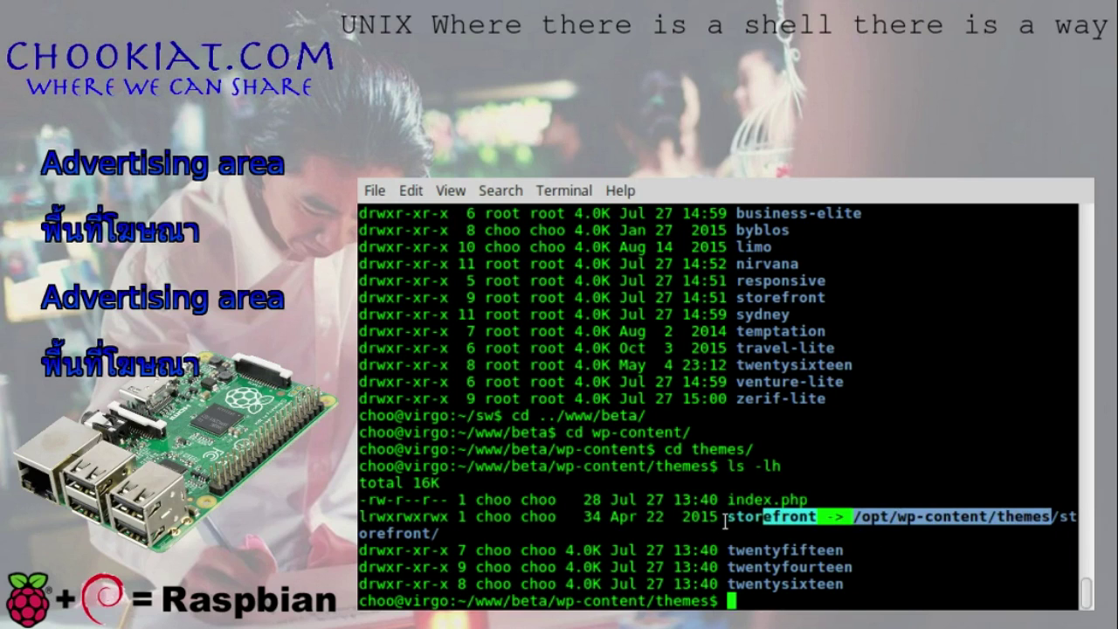
drag(726, 518, 1009, 522)
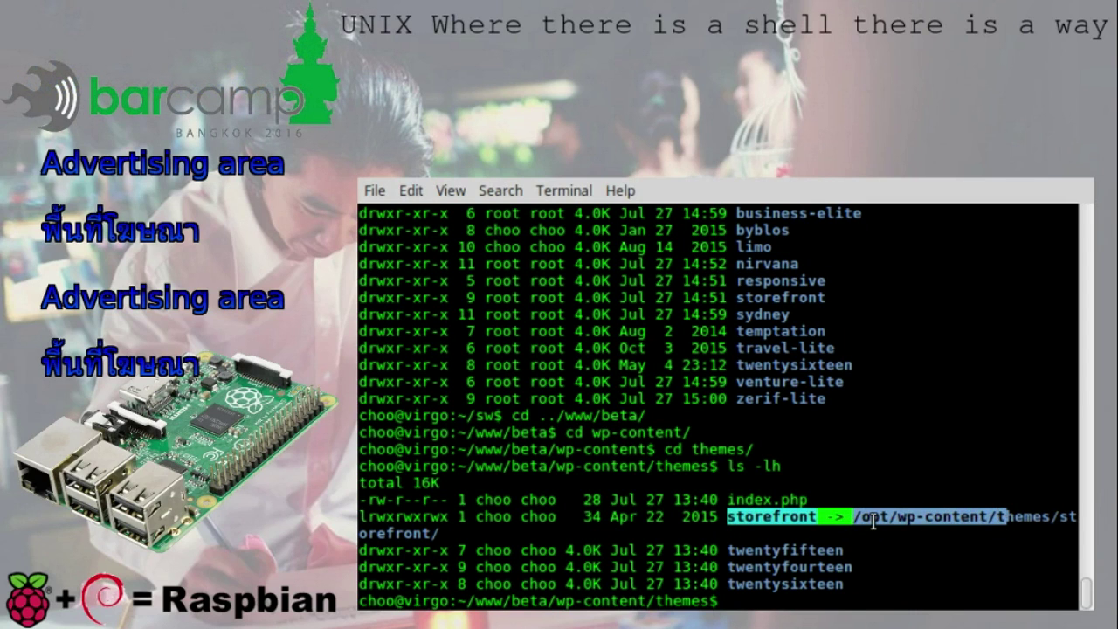
click(1022, 521)
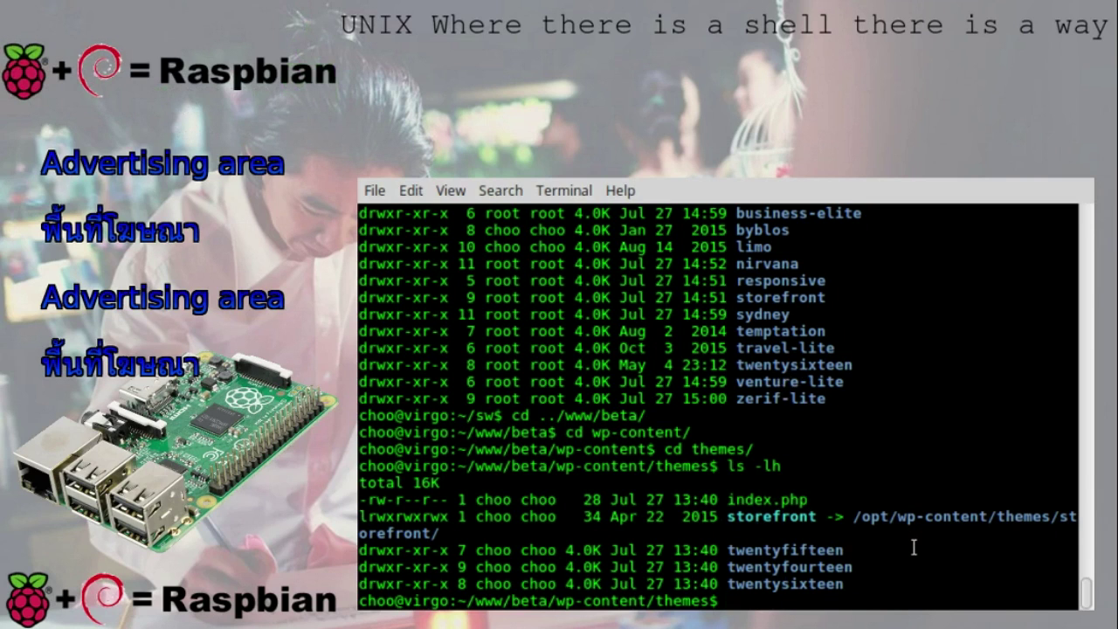
text(cd ../plugins/)
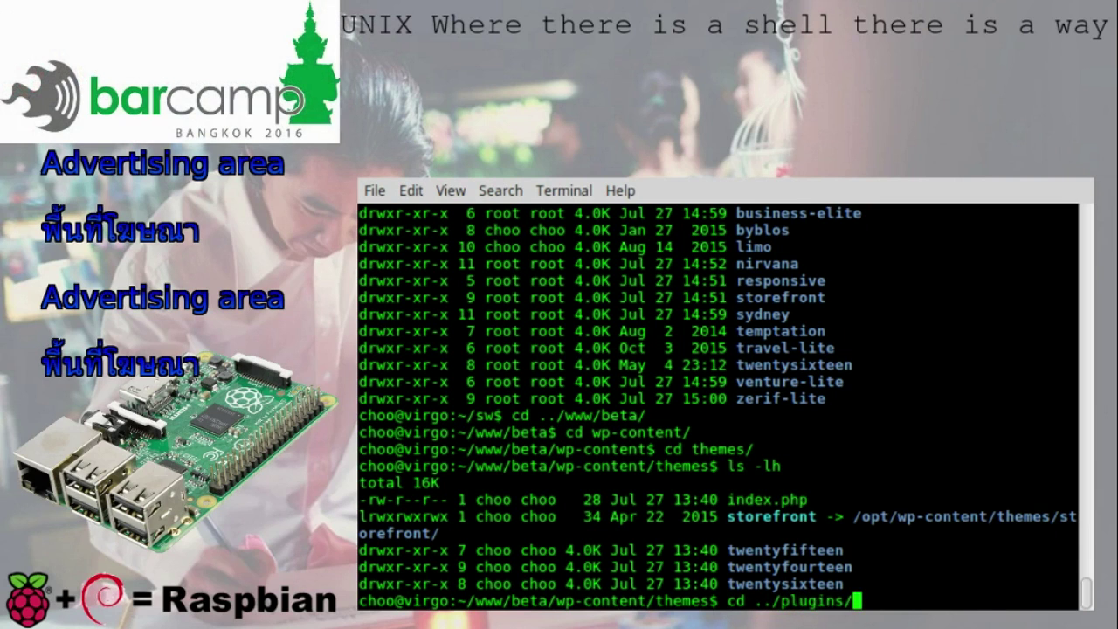
Enter the beta plugins folder and list it in long format.
key(Return)
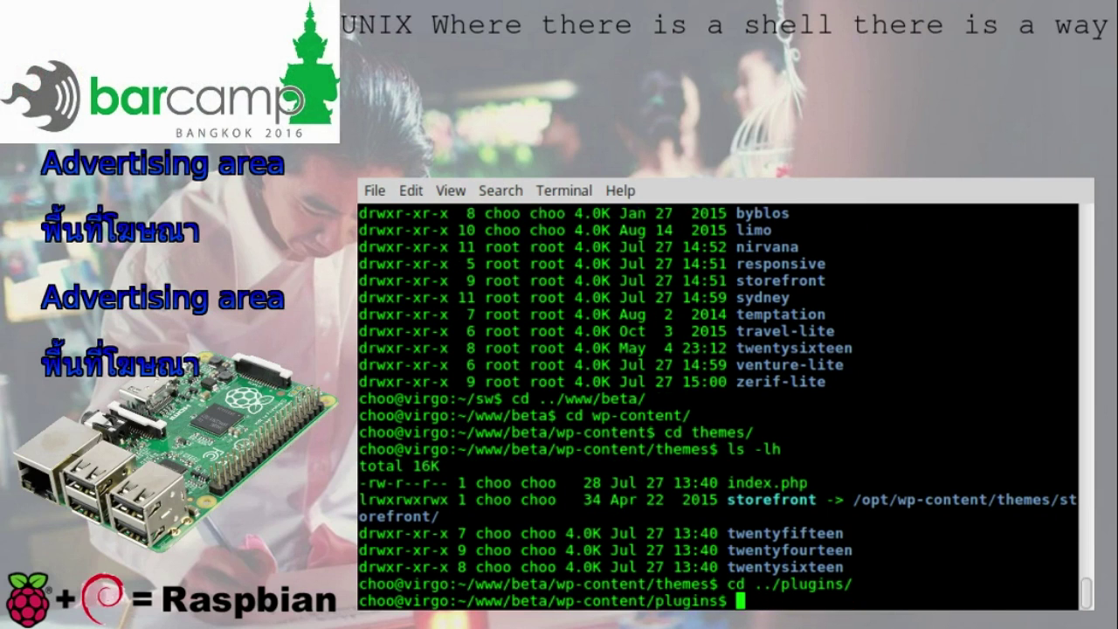
text(ls -lh)
key(Return)
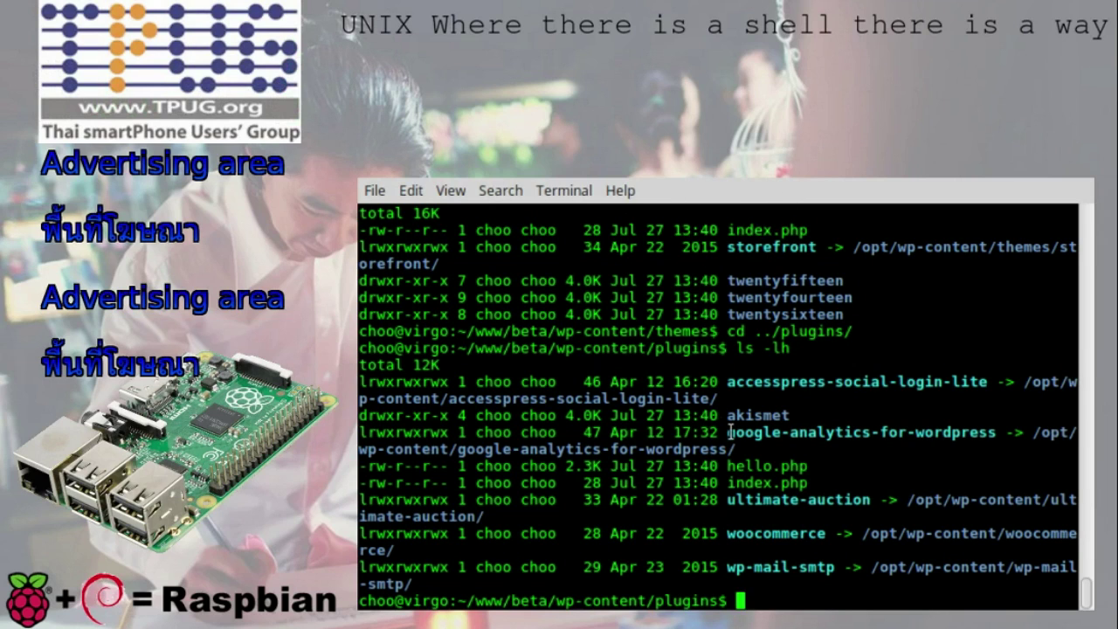
Highlight the woocommerce, ultimate-auction, accesspress-social-login-lite and google-analytics-for-wordpress entries.
double_click(741, 546)
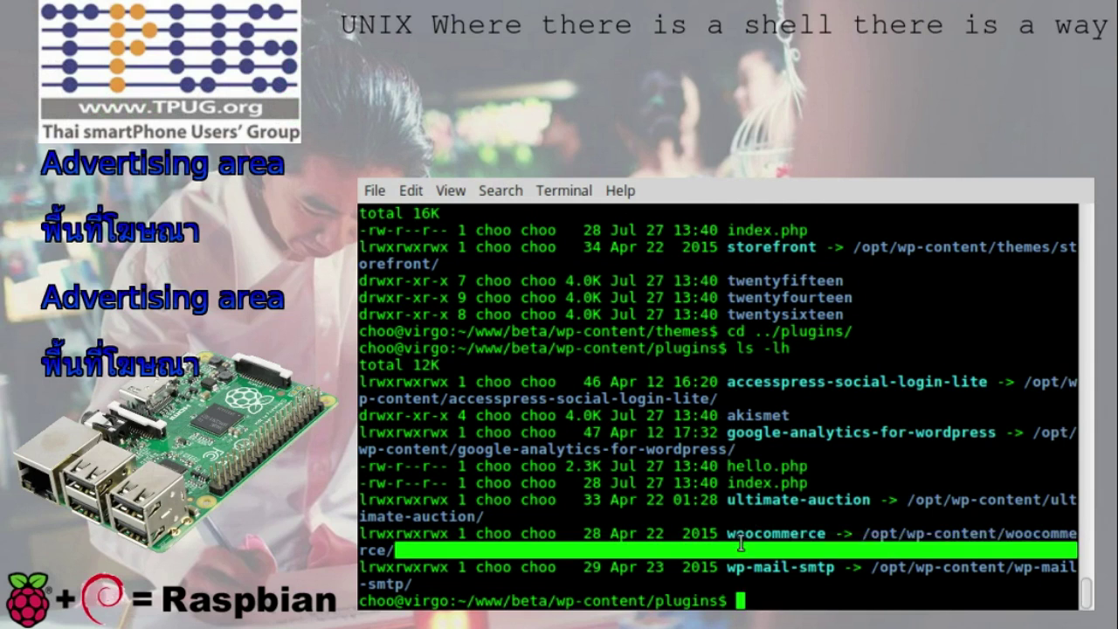
drag(745, 500, 802, 499)
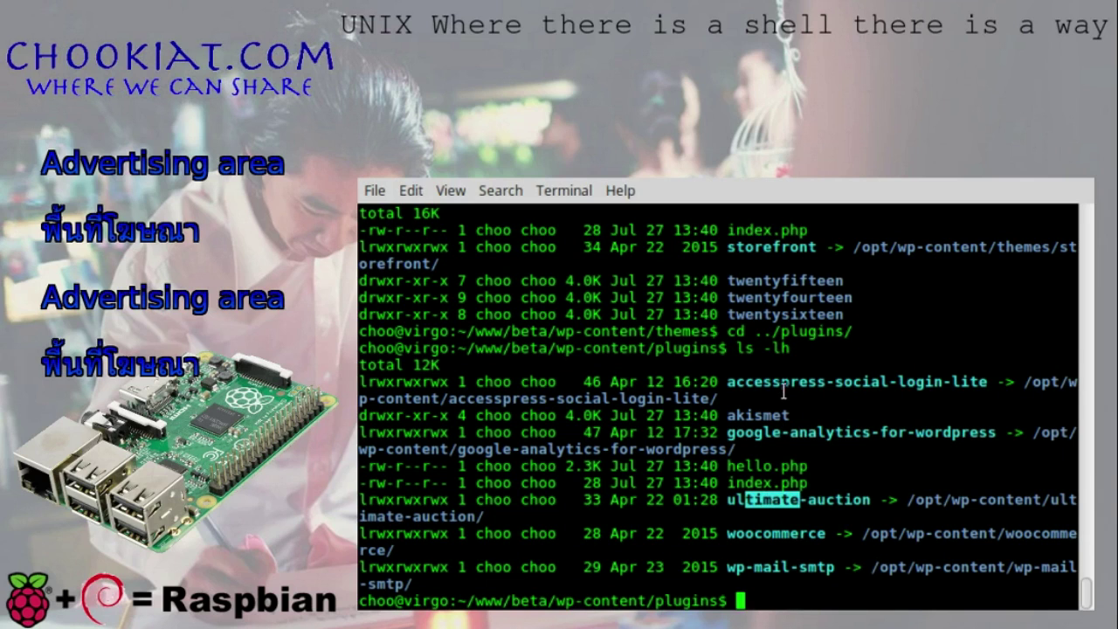
drag(745, 381, 928, 382)
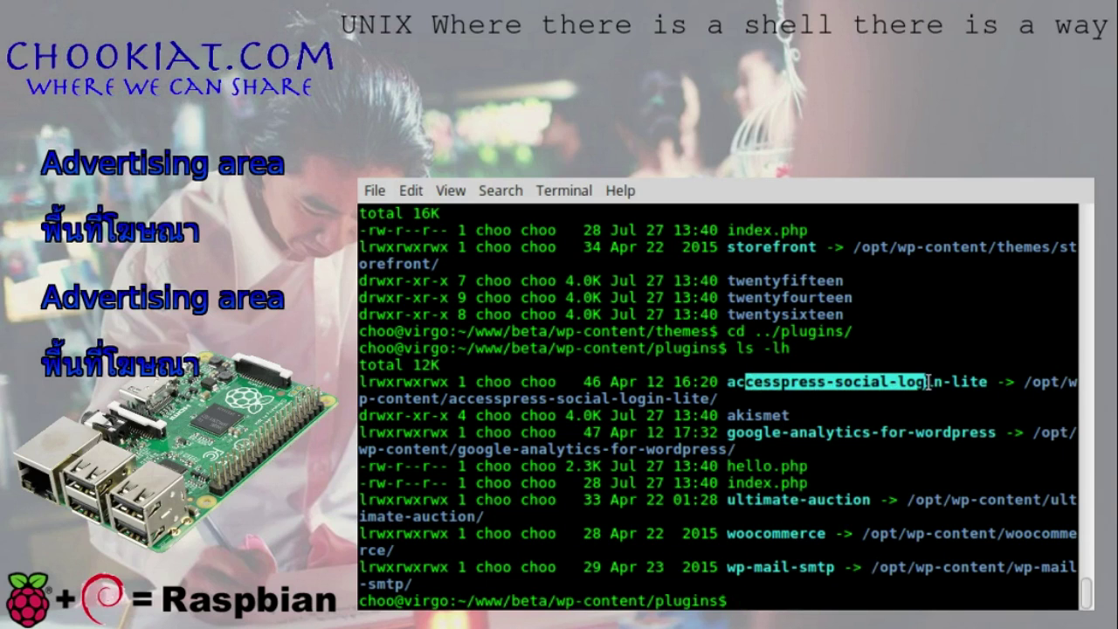
drag(772, 432, 935, 431)
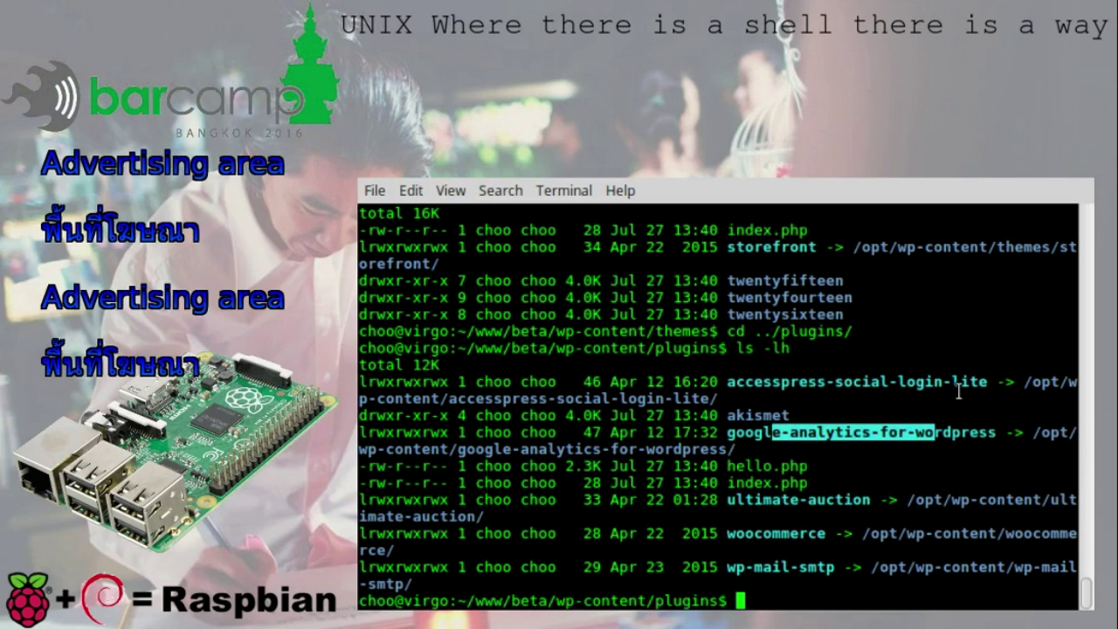
click(790, 597)
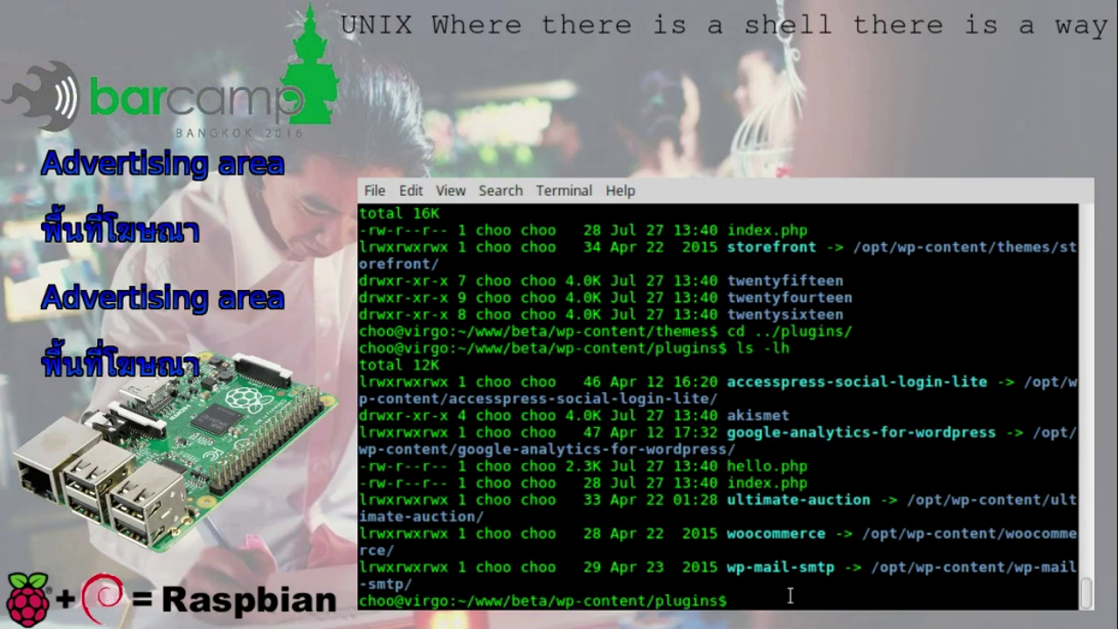
text(cd ~/demo)
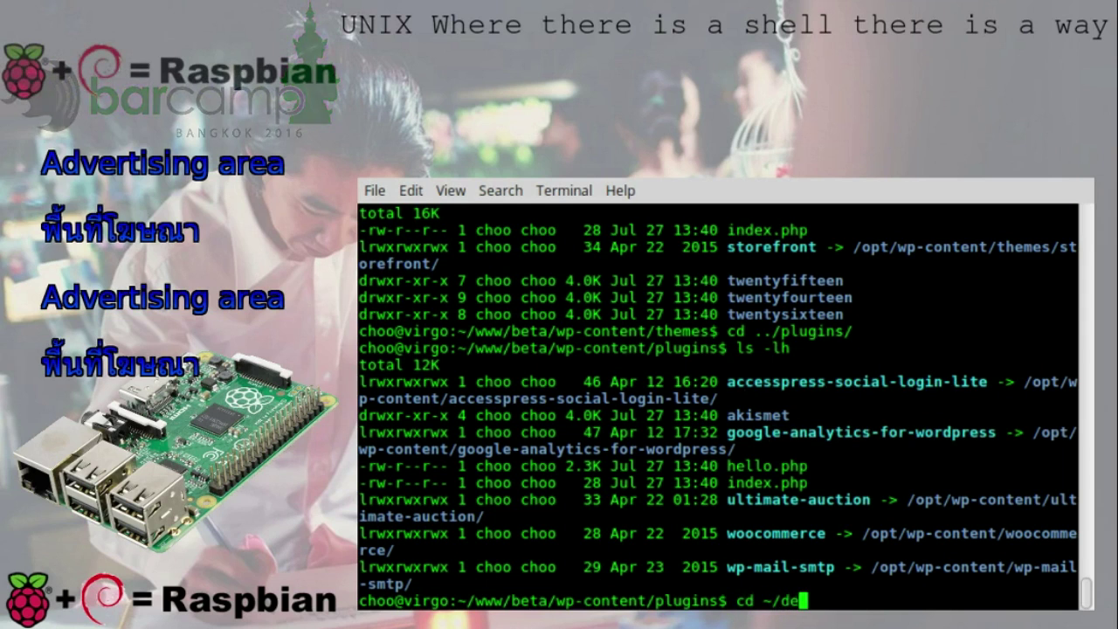
Move into ~/demo/wp-content/plugins/ and list it, showing jetpack, polylang and nextgen-gallery symlinked into /opt/wp-content.
key(Return)
text(ls -)
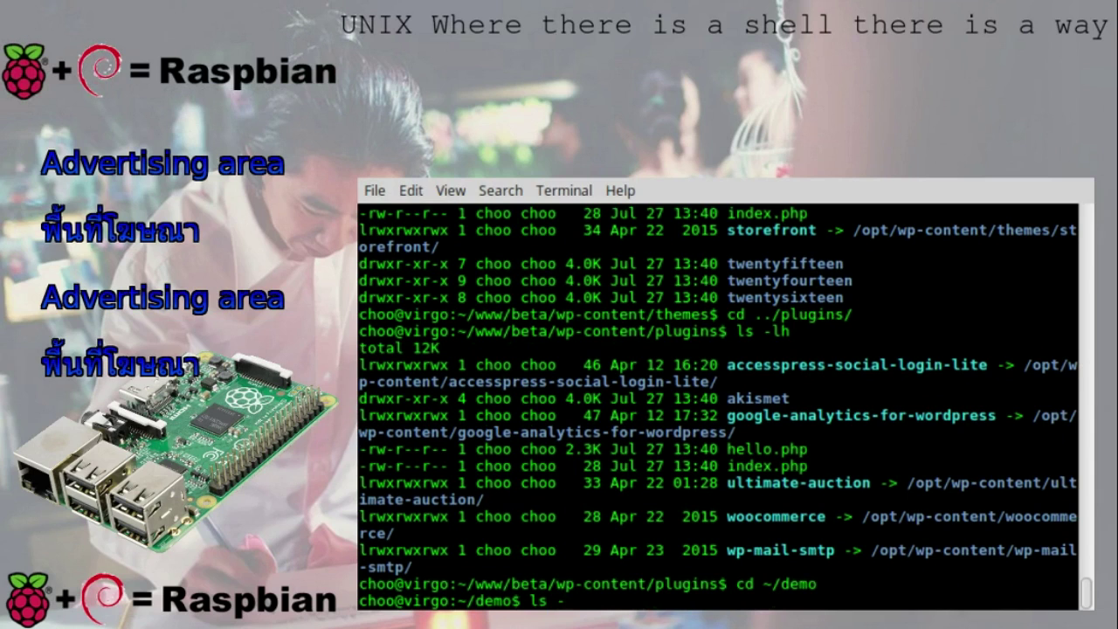
key(BackSpace)
key(BackSpace)
key(BackSpace)
key(BackSpace)
text(cd wp-content/)
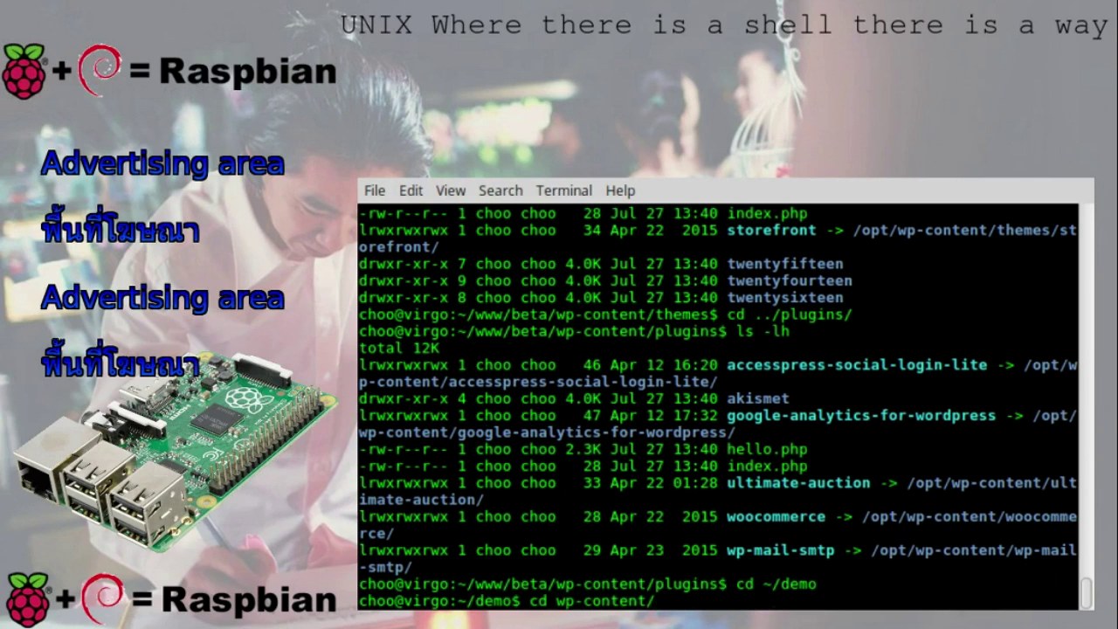
text(plu)
key(Tab)
key(Return)
text(ls)
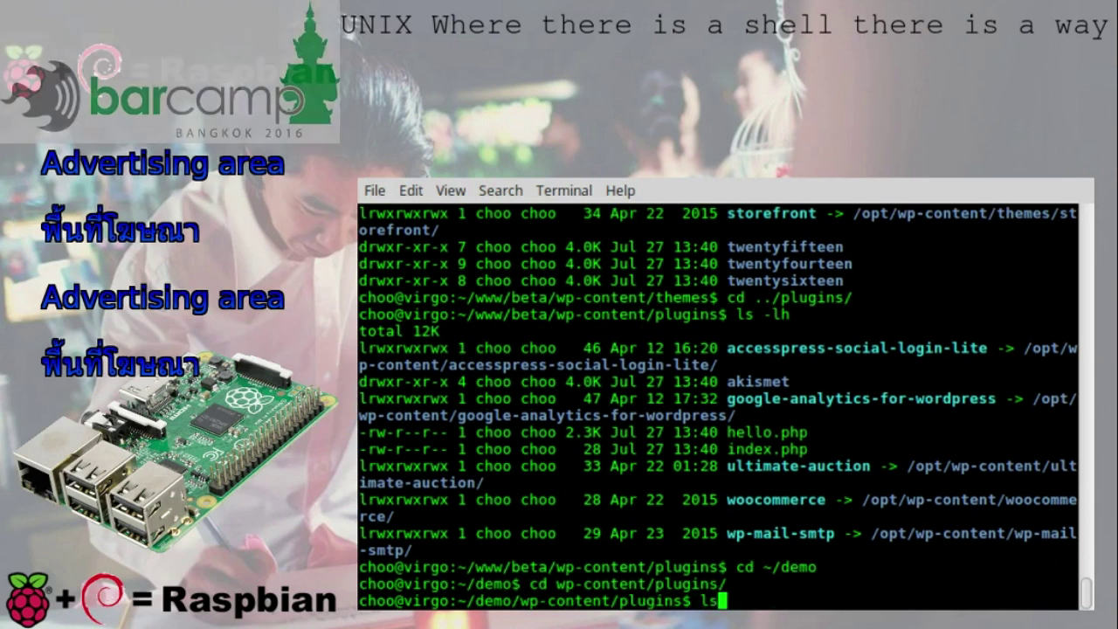
text( -lh)
key(Return)
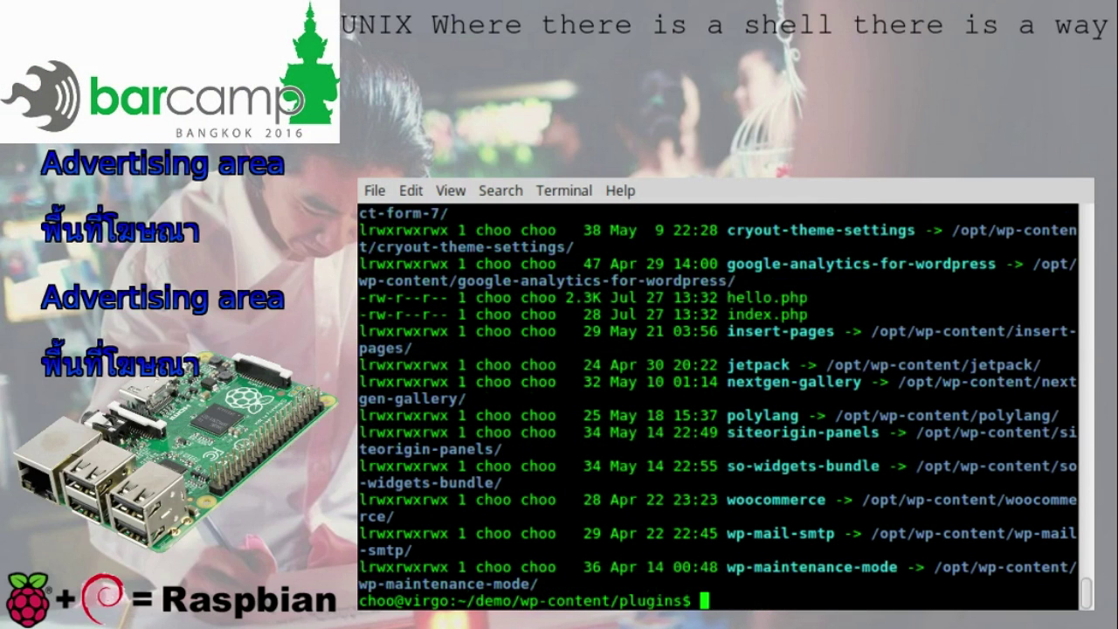
drag(782, 262, 900, 263)
scroll(914, 329, up, 1)
scroll(914, 330, up, 2)
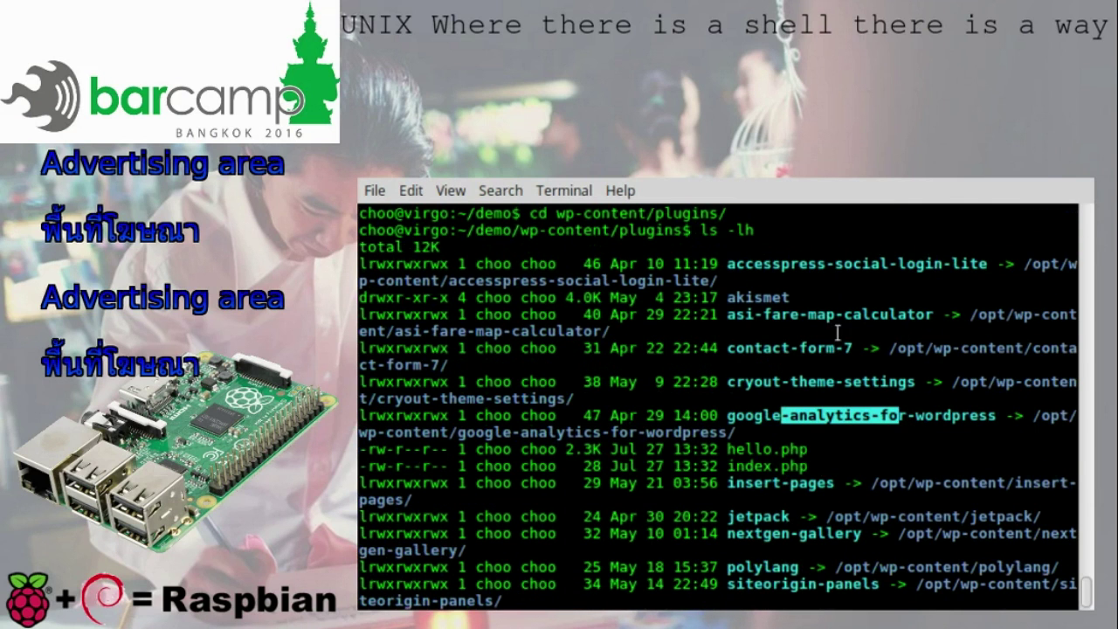
drag(751, 263, 926, 263)
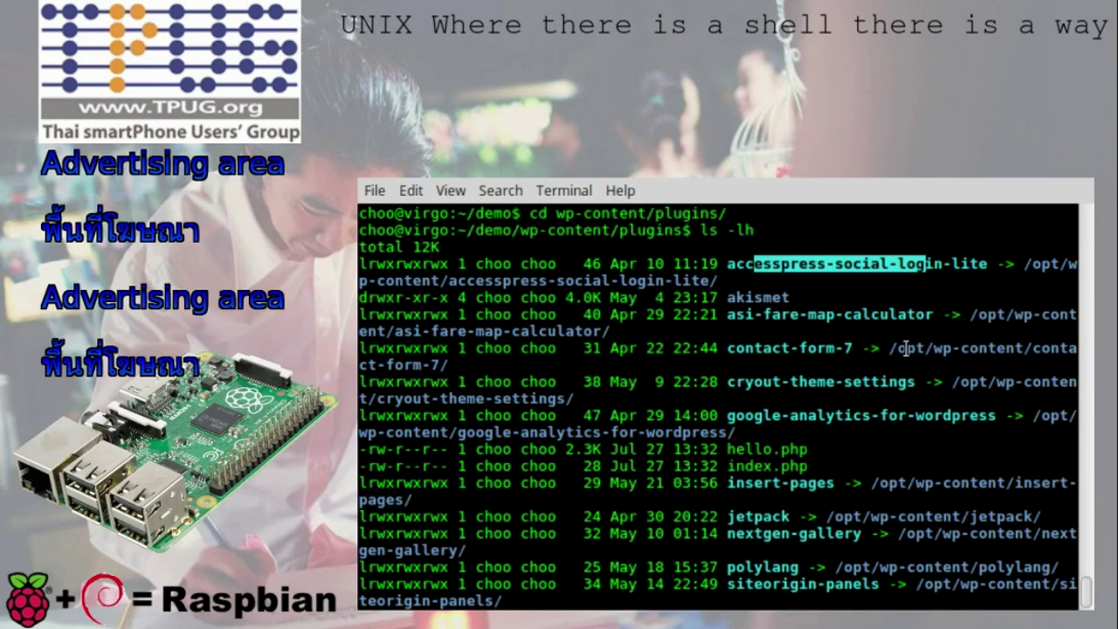
scroll(906, 347, down, 3)
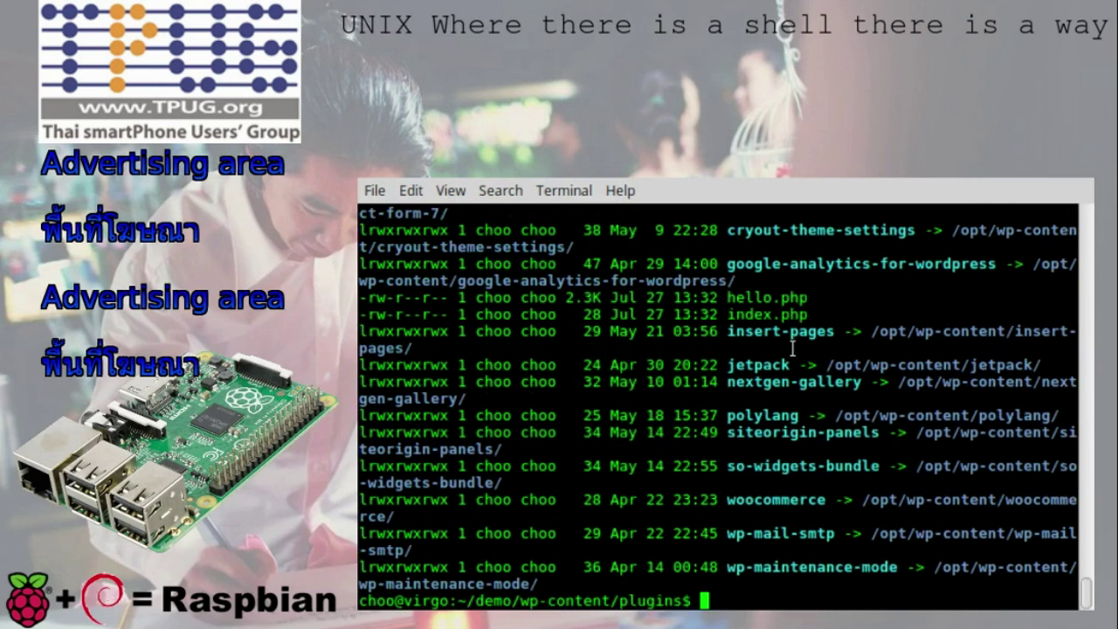
scroll(798, 393, up, 2)
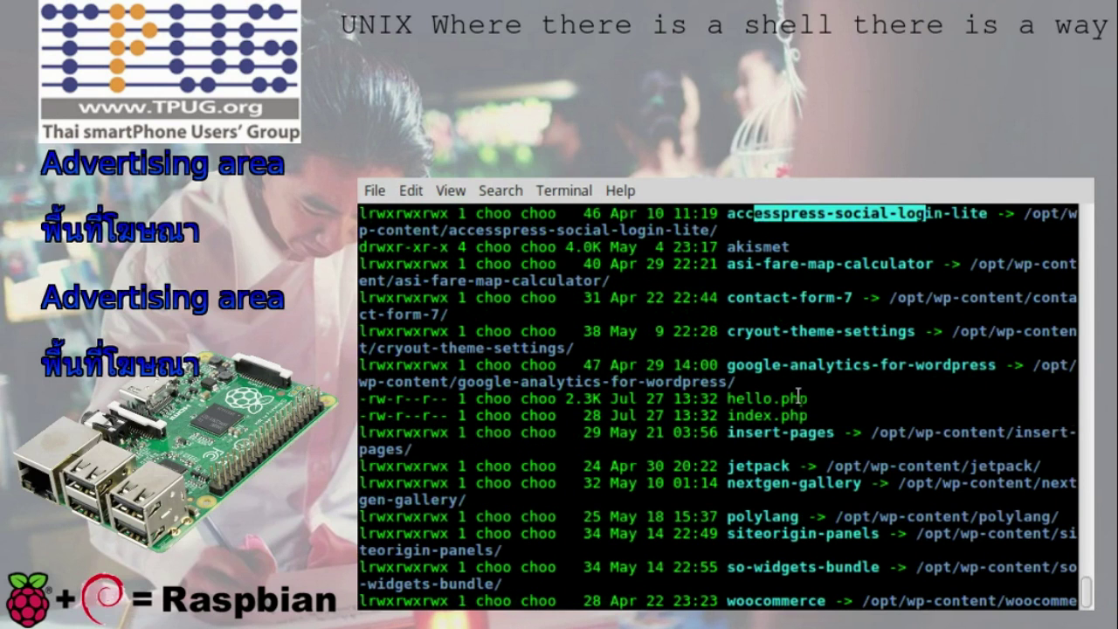
scroll(799, 398, down, 2)
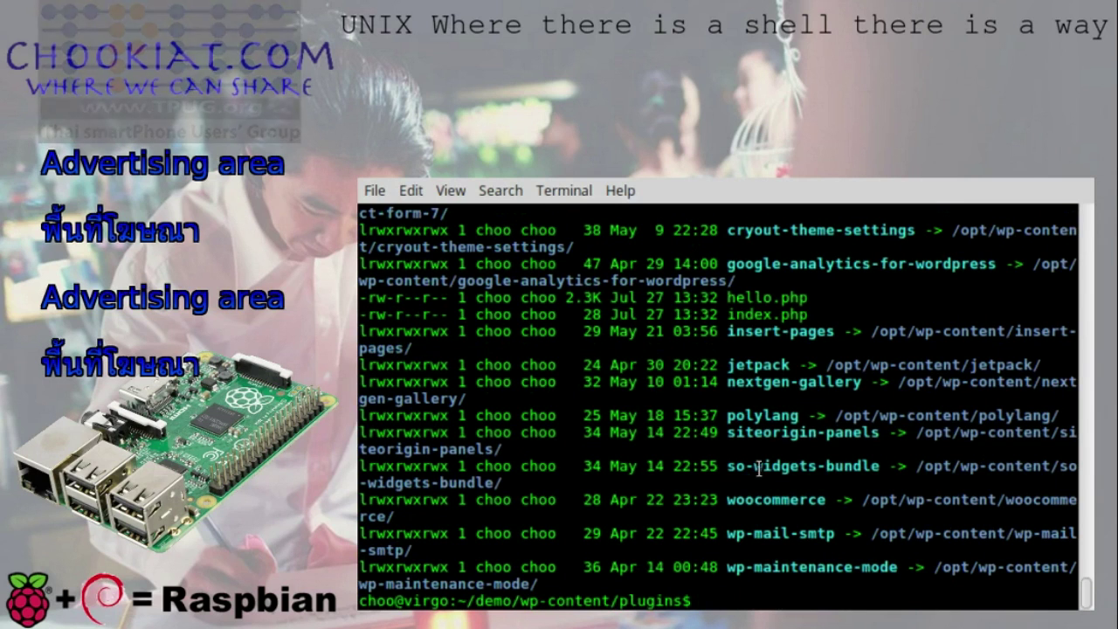
drag(745, 416, 791, 416)
drag(739, 365, 811, 333)
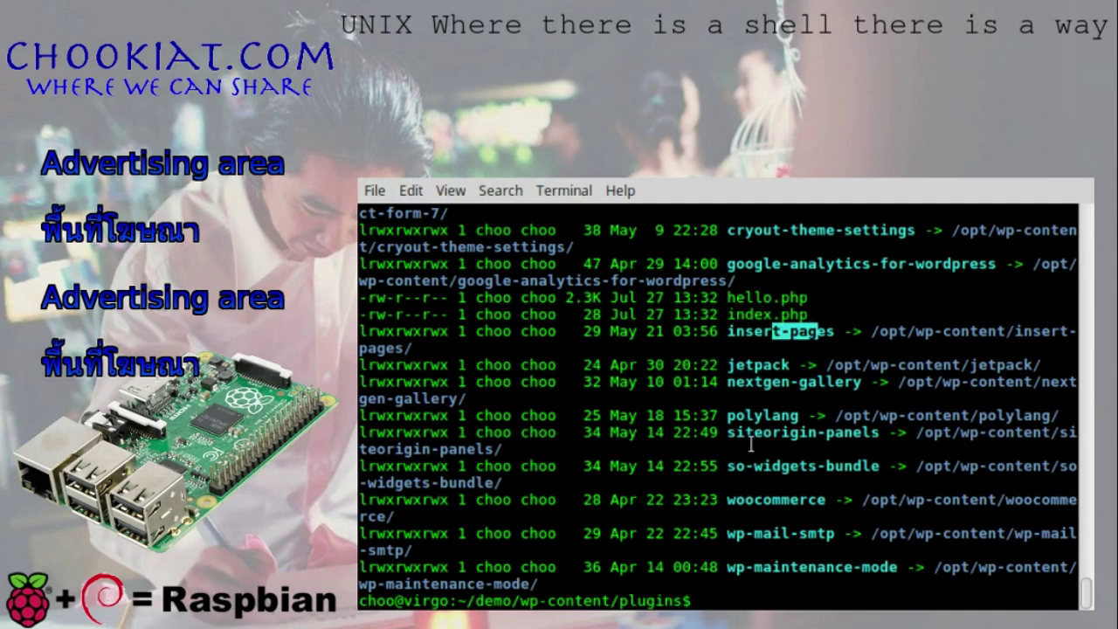
drag(745, 432, 836, 434)
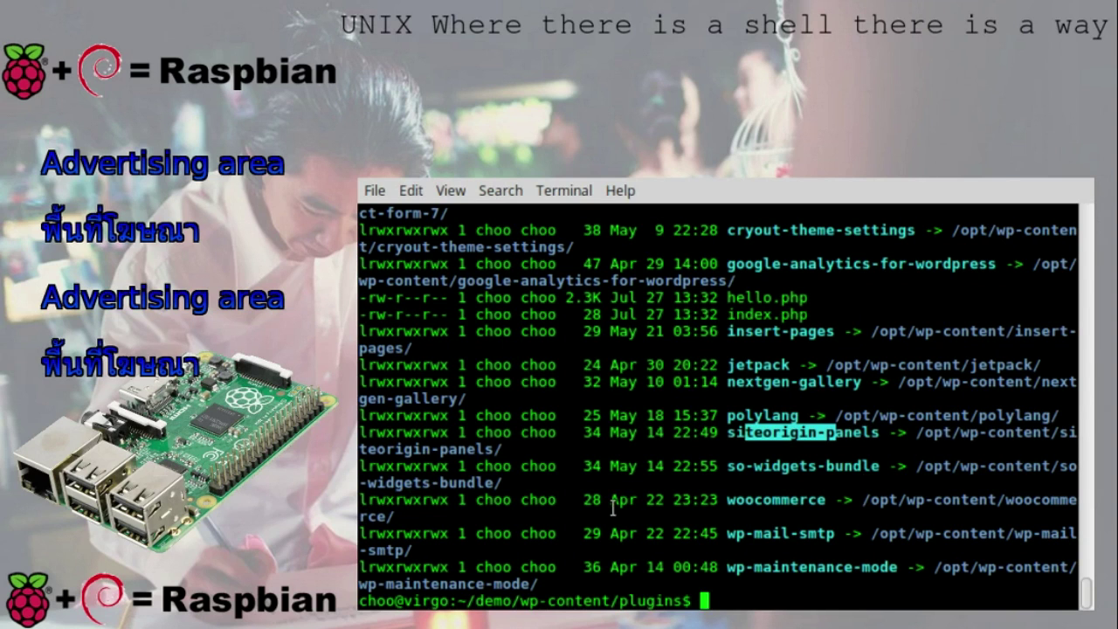
drag(924, 468, 1021, 469)
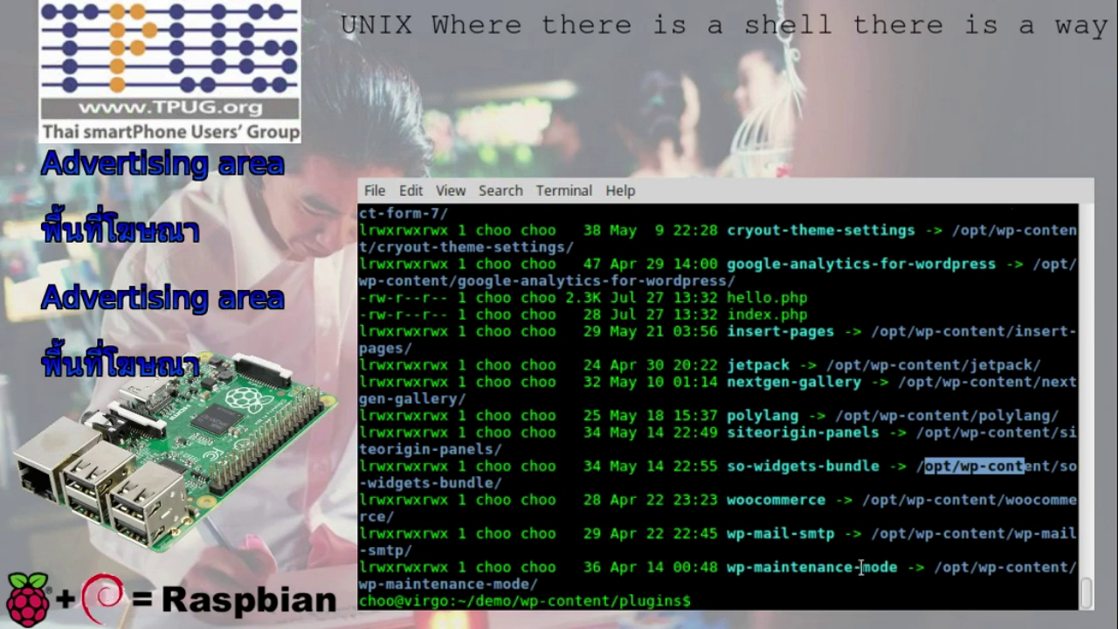
scroll(861, 568, up, 5)
scroll(862, 568, down, 5)
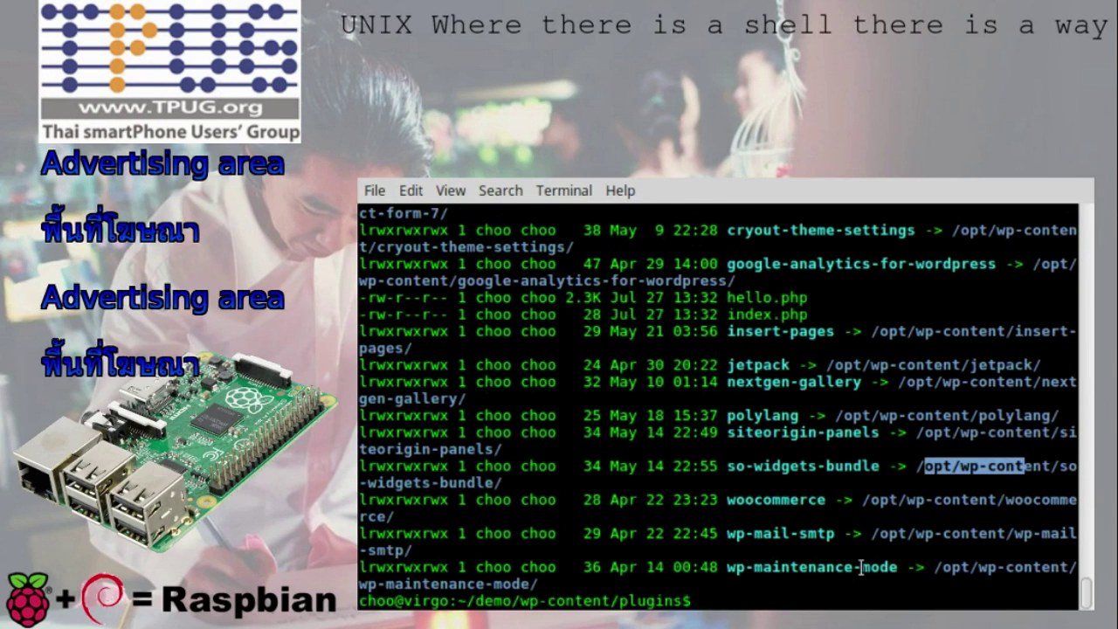